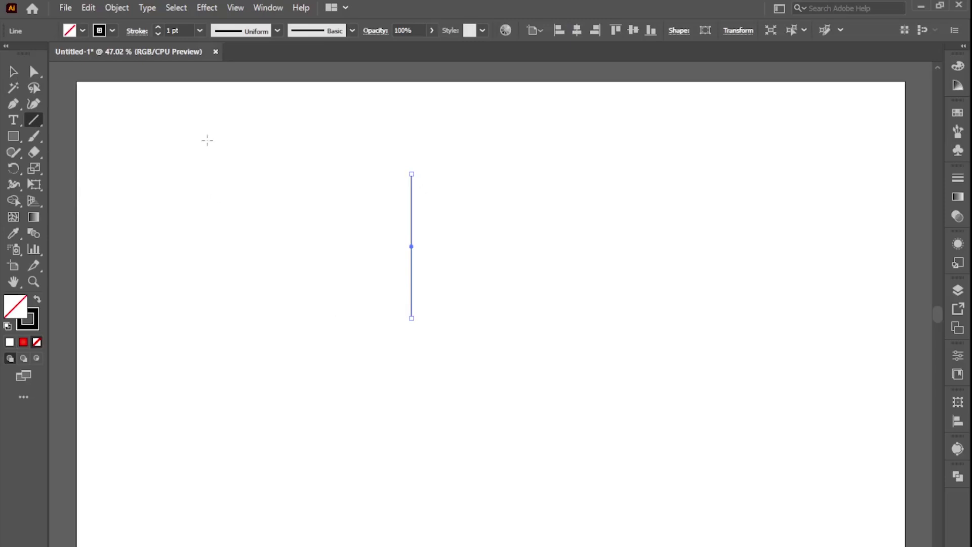
Apply a smooth Zig Zag effect to the vertical line with 51% relative size and 0 ridges per segment, and expand its appearance.
{"action": "left_click", "coordinate": [208, 7]}
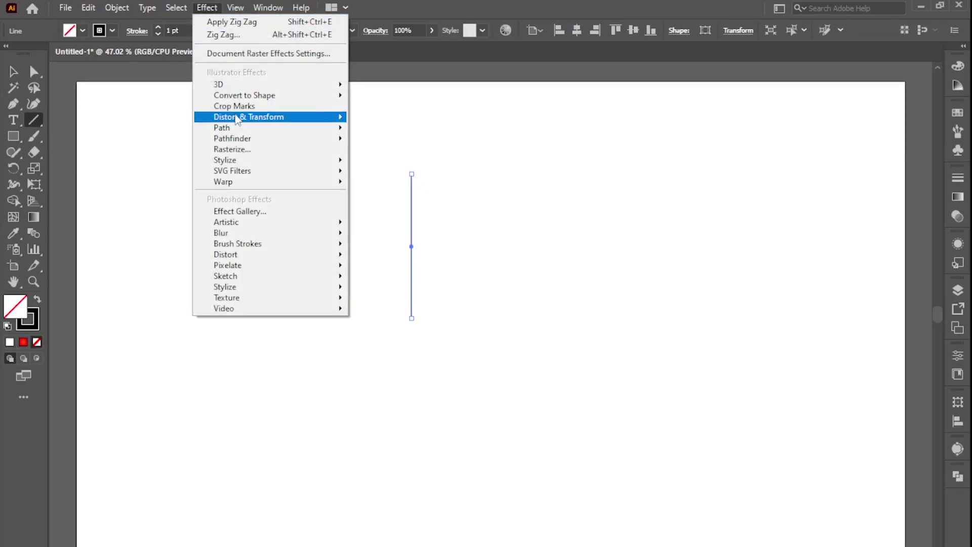
{"action": "mouse_move", "coordinate": [324, 117]}
{"action": "left_click", "coordinate": [389, 208]}
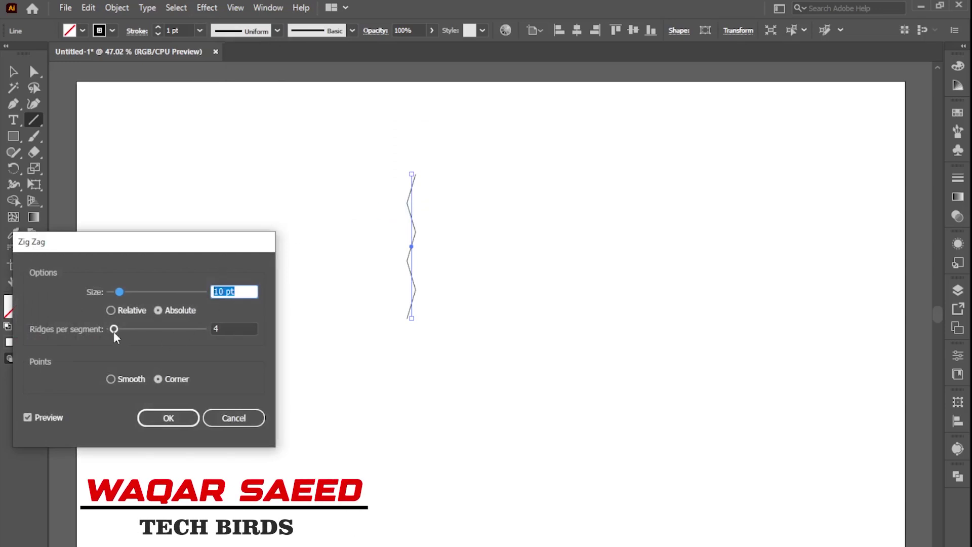
{"action": "left_click_drag", "start_coordinate": [114, 329], "coordinate": [87, 330]}
{"action": "left_click", "coordinate": [110, 310]}
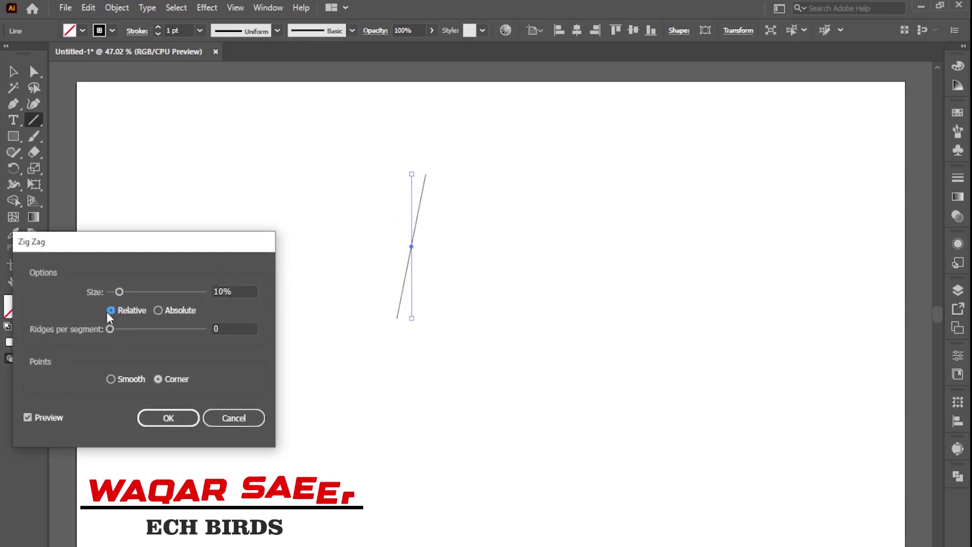
{"action": "left_click", "coordinate": [111, 379]}
{"action": "left_click_drag", "start_coordinate": [120, 292], "coordinate": [159, 292]}
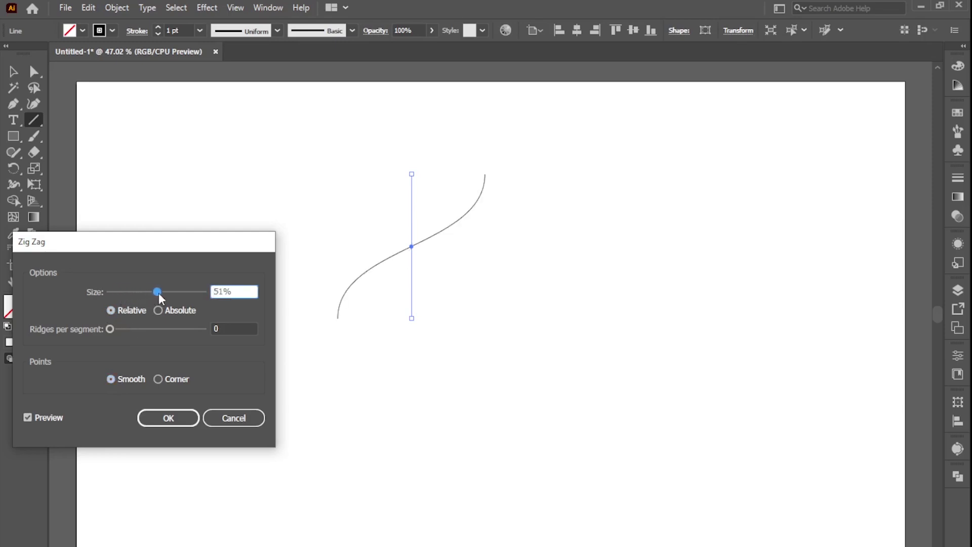
{"action": "left_click", "coordinate": [167, 419]}
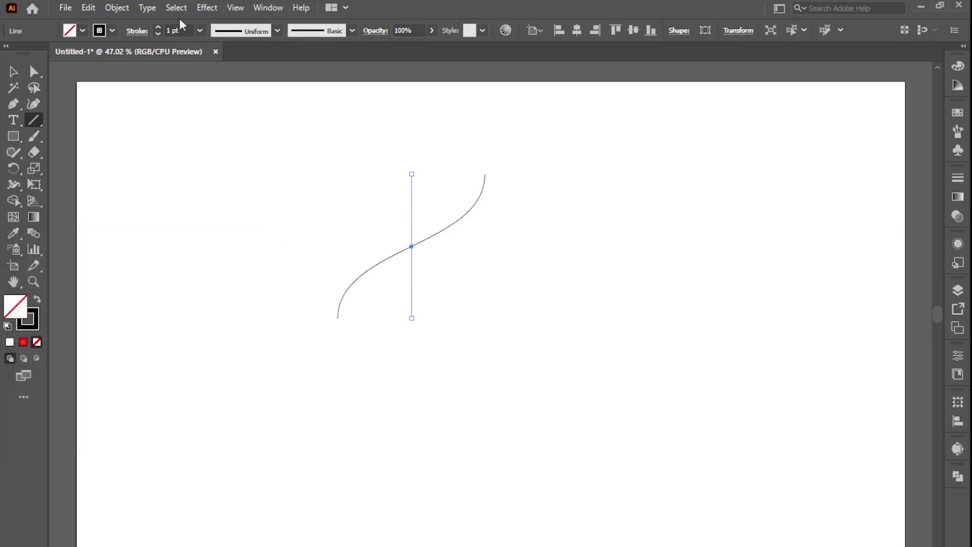
{"action": "left_click", "coordinate": [126, 10]}
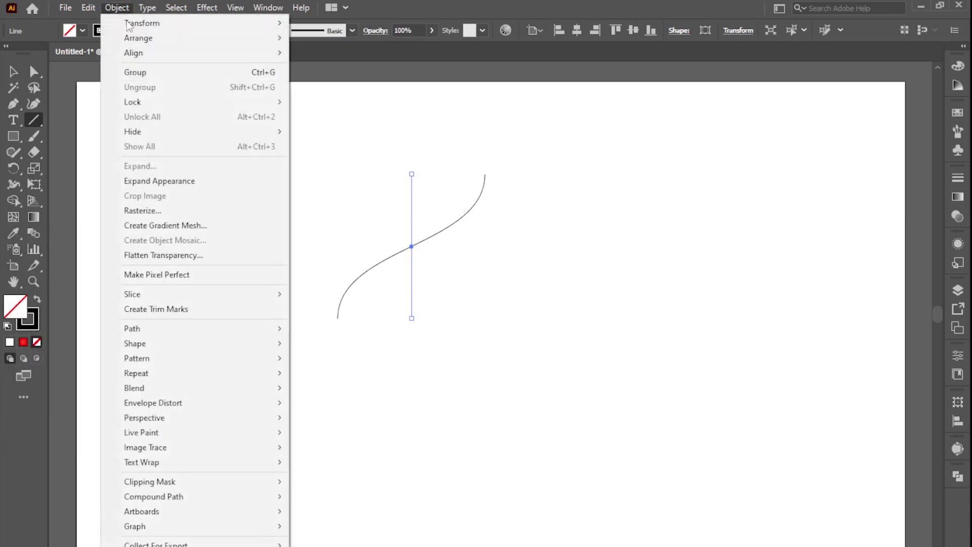
{"action": "left_click", "coordinate": [154, 177]}
Duplicate the S-curve straight below itself and repeat the duplication until there are six evenly spaced curves.
{"action": "left_click", "coordinate": [14, 73]}
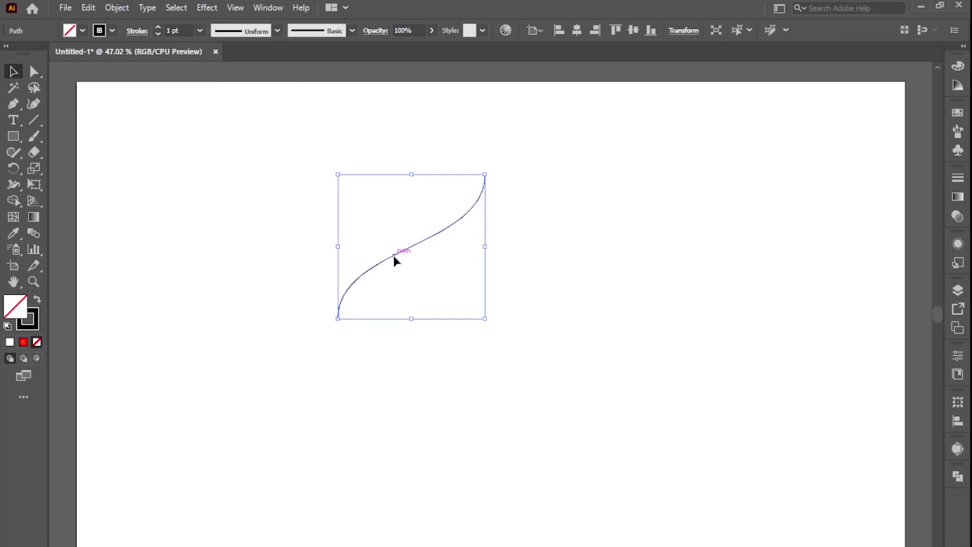
{"action": "left_click_drag", "start_coordinate": [393, 255], "coordinate": [386, 304]}
{"action": "key", "text": "ctrl+d"}
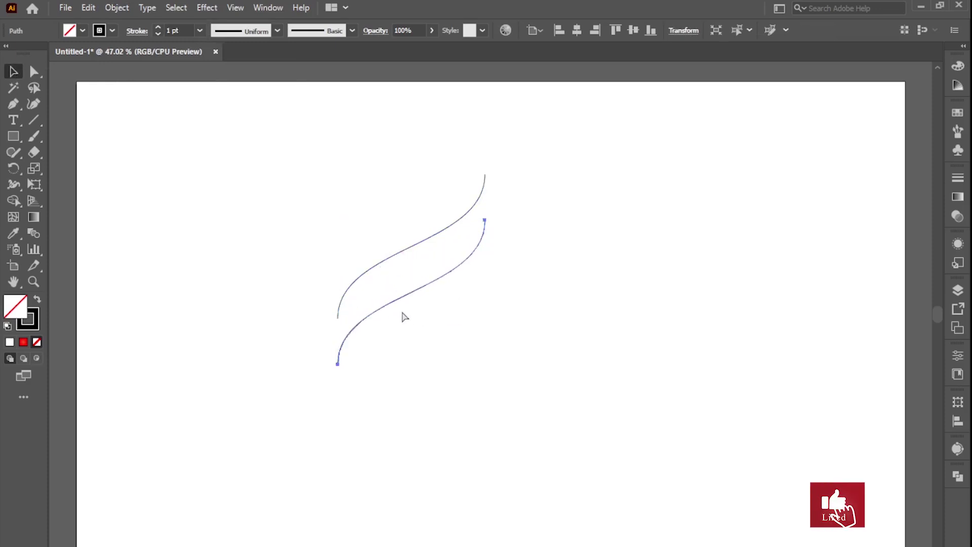
{"action": "key", "text": "ctrl+d"}
{"action": "key", "text": "ctrl+d"}
{"action": "key", "text": "ctrl+d"}
Move the whole stack of six curves up and slightly to the right on the artboard.
{"action": "left_click_drag", "start_coordinate": [286, 257], "coordinate": [414, 356]}
{"action": "left_click_drag", "start_coordinate": [470, 407], "coordinate": [562, 507]}
{"action": "left_click_drag", "start_coordinate": [433, 425], "coordinate": [451, 371]}
{"action": "left_click", "coordinate": [599, 366]}
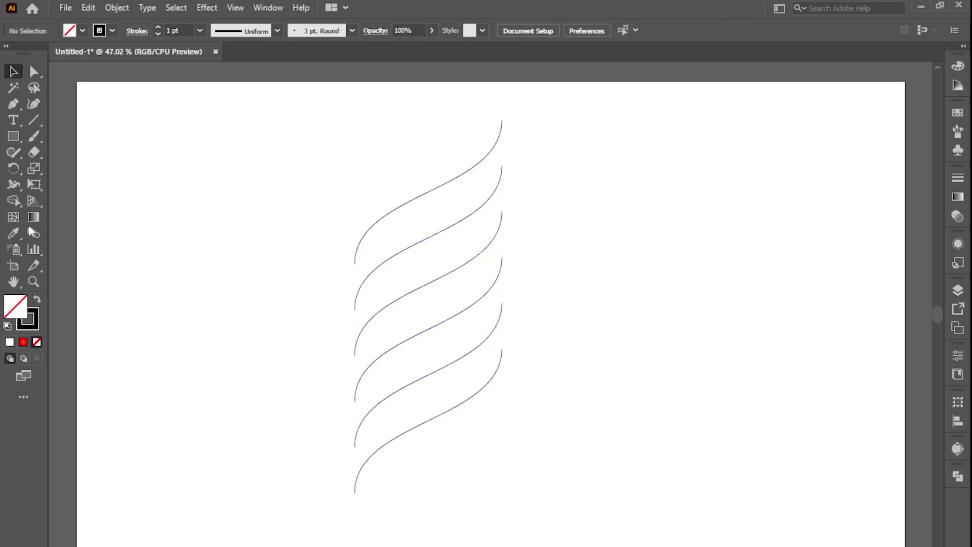
Draw two vertical lines that close off the right and left ends of the stacked curves.
{"action": "left_click", "coordinate": [33, 120]}
{"action": "left_click_drag", "start_coordinate": [501, 115], "coordinate": [502, 368]}
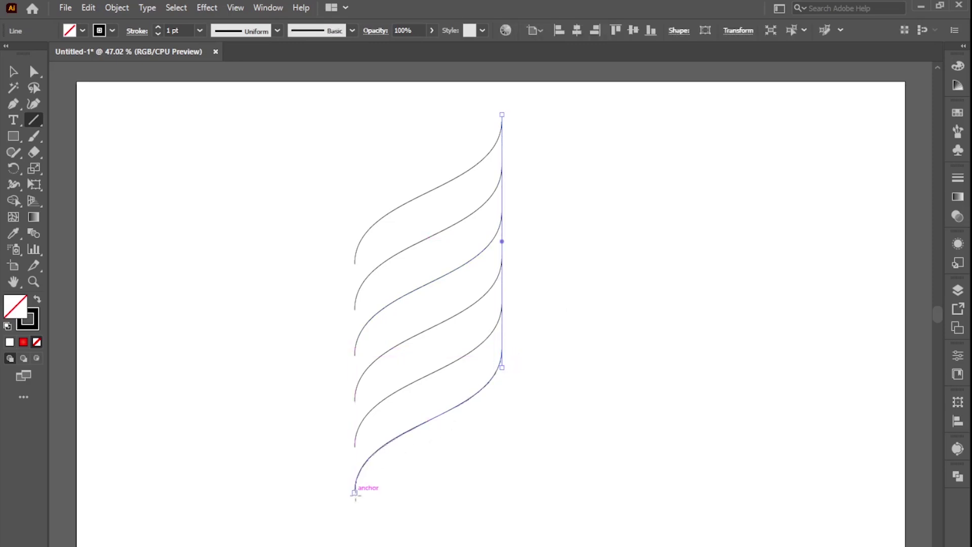
{"action": "left_click_drag", "start_coordinate": [355, 492], "coordinate": [353, 258]}
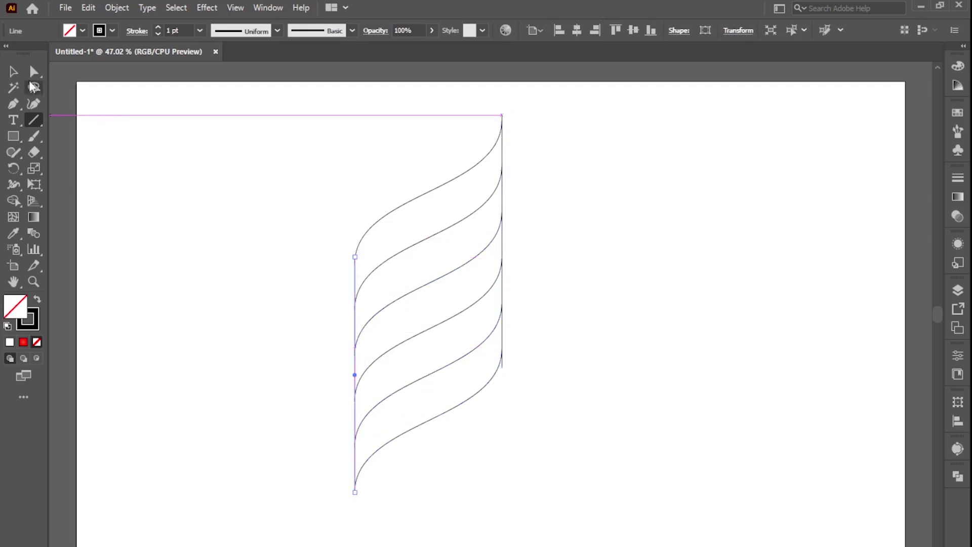
Fill the first, third and fifth bands between the curves with black and no stroke using the Shape Builder tool.
{"action": "left_click", "coordinate": [13, 72]}
{"action": "left_click", "coordinate": [252, 202]}
{"action": "left_click_drag", "start_coordinate": [264, 151], "coordinate": [624, 472]}
{"action": "left_click", "coordinate": [14, 202]}
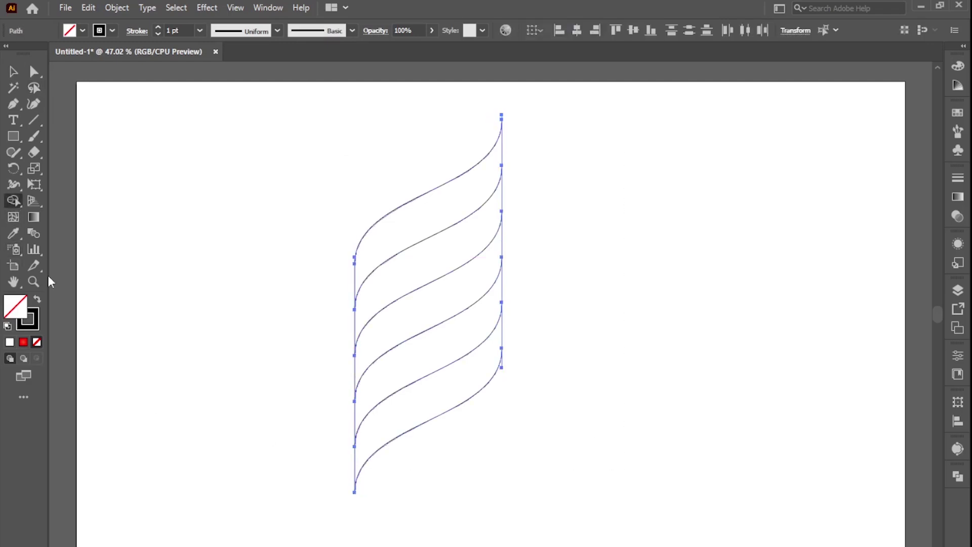
{"action": "left_click", "coordinate": [37, 300]}
{"action": "left_click", "coordinate": [402, 227]}
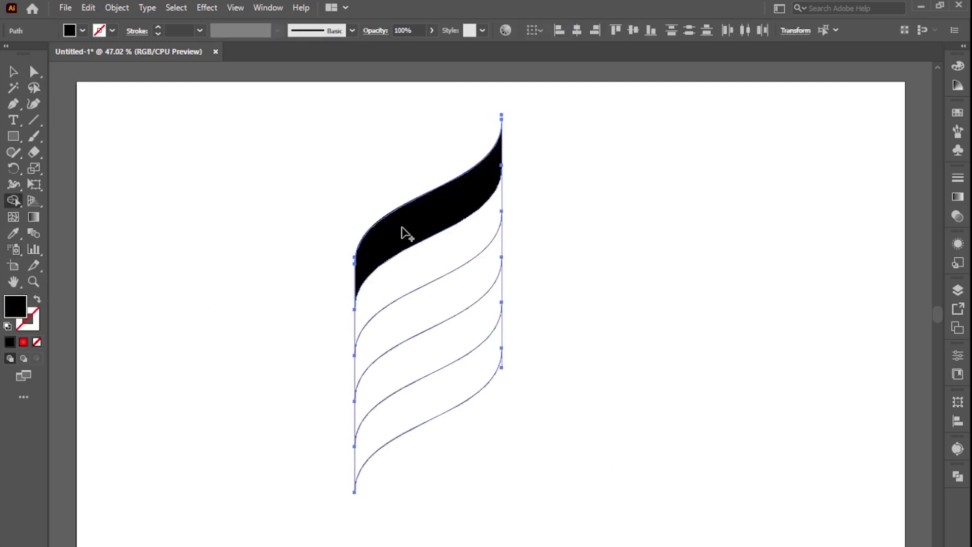
{"action": "left_click", "coordinate": [430, 314]}
{"action": "left_click", "coordinate": [436, 389]}
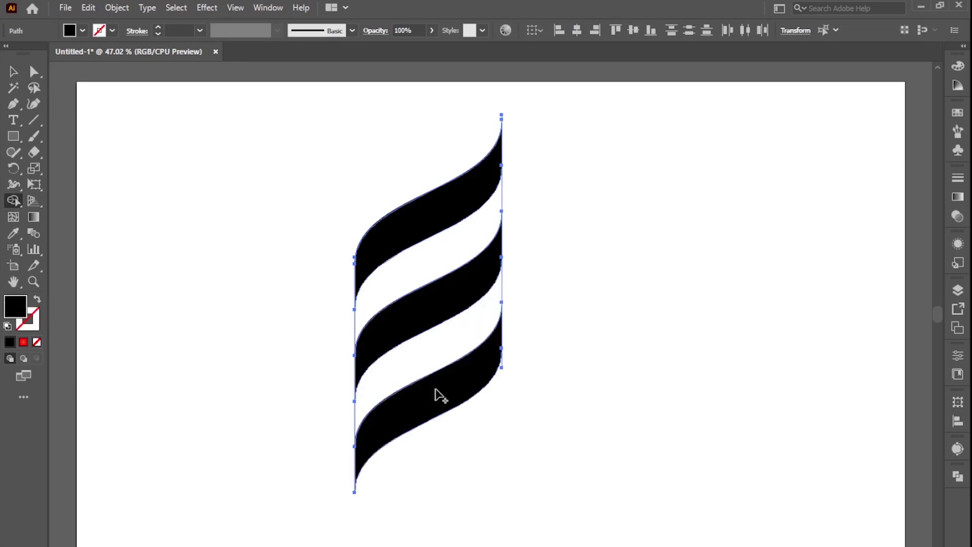
{"action": "left_click", "coordinate": [15, 73]}
{"action": "left_click", "coordinate": [198, 179]}
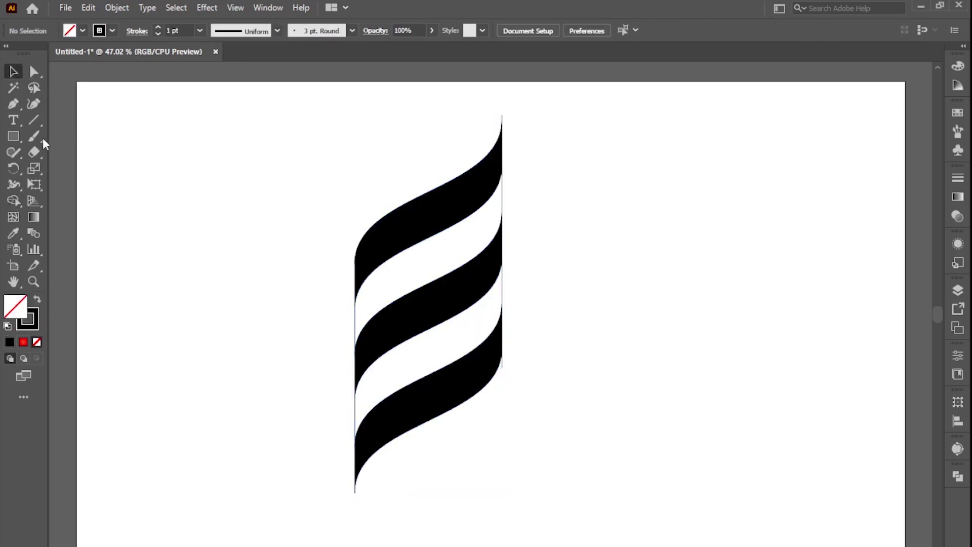
Select all the black bands with the Magic Wand and cut them from the artboard.
{"action": "left_click", "coordinate": [13, 87]}
{"action": "left_click", "coordinate": [428, 222]}
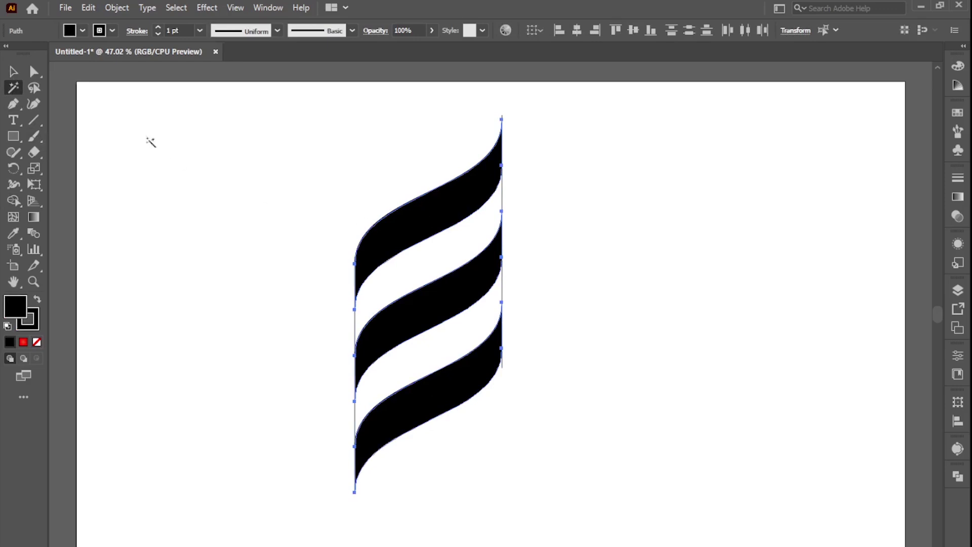
{"action": "left_click", "coordinate": [95, 11]}
{"action": "left_click", "coordinate": [106, 55]}
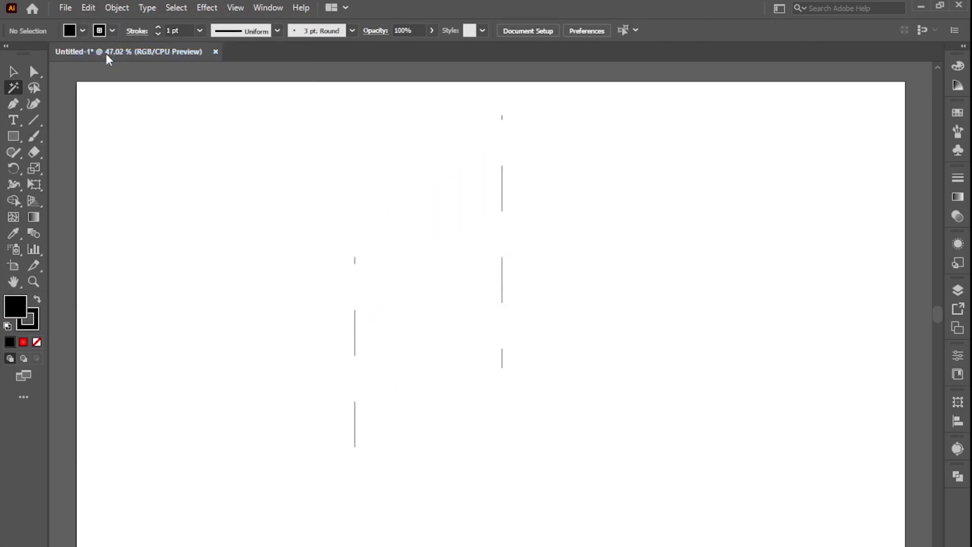
Delete the leftover line segments and paste the cut black bands back in place.
{"action": "left_click", "coordinate": [13, 71]}
{"action": "left_click_drag", "start_coordinate": [215, 116], "coordinate": [673, 509]}
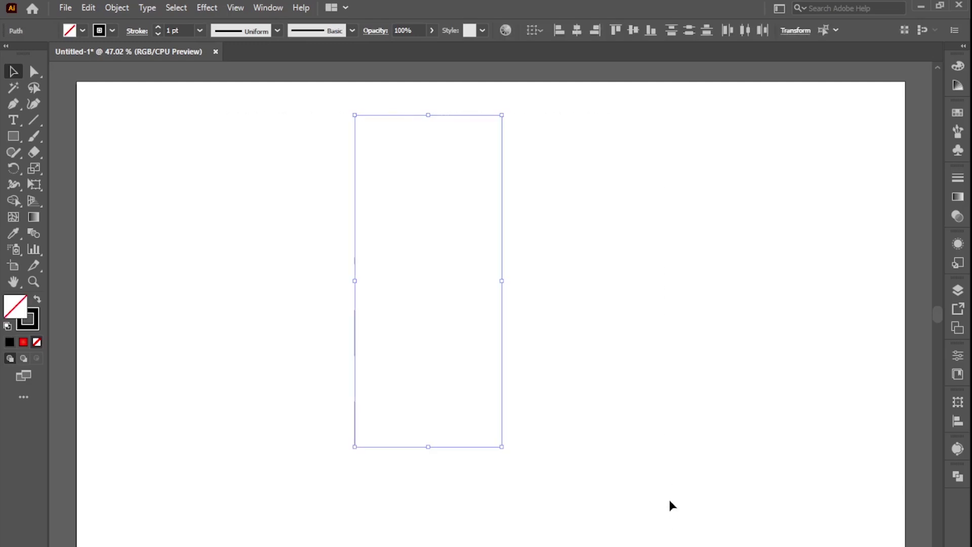
{"action": "key", "text": "Delete"}
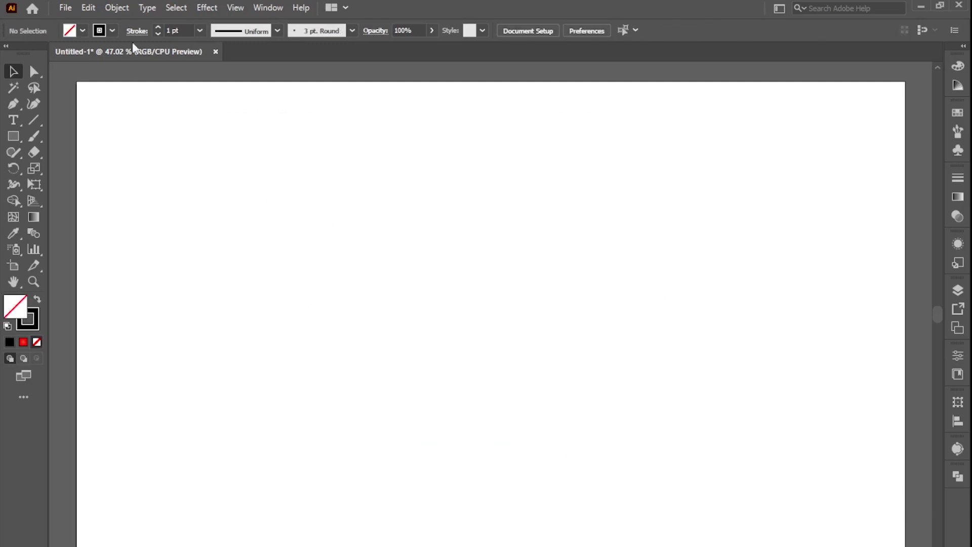
{"action": "left_click", "coordinate": [89, 7]}
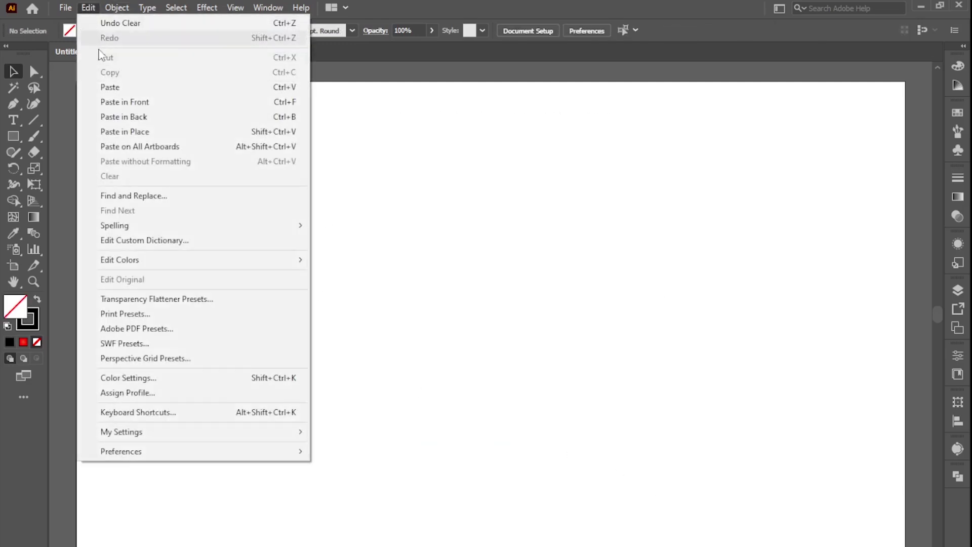
{"action": "left_click", "coordinate": [129, 132]}
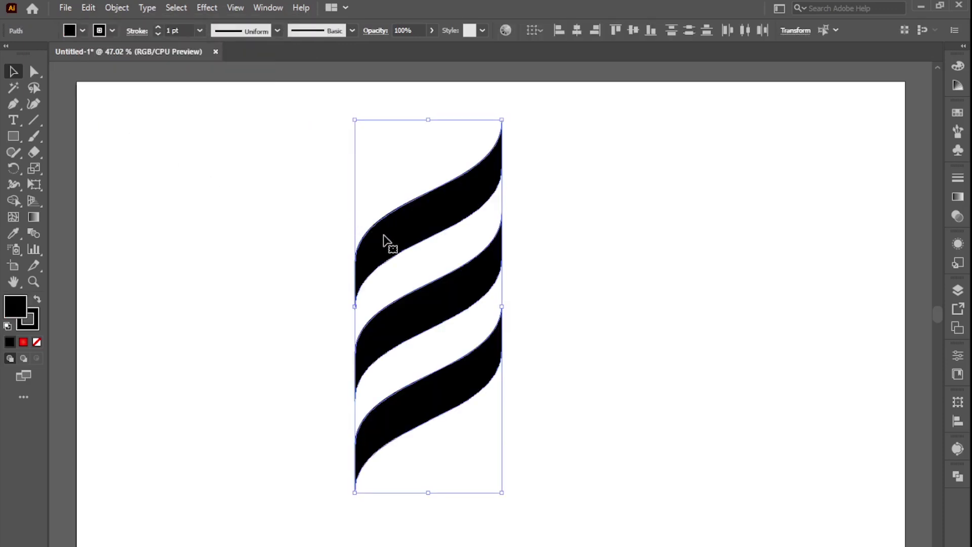
Duplicate the three bands against their right edge and reflect the copy across the vertical axis to form chevrons.
{"action": "left_click_drag", "start_coordinate": [384, 236], "coordinate": [532, 250]}
{"action": "right_click", "coordinate": [532, 248]}
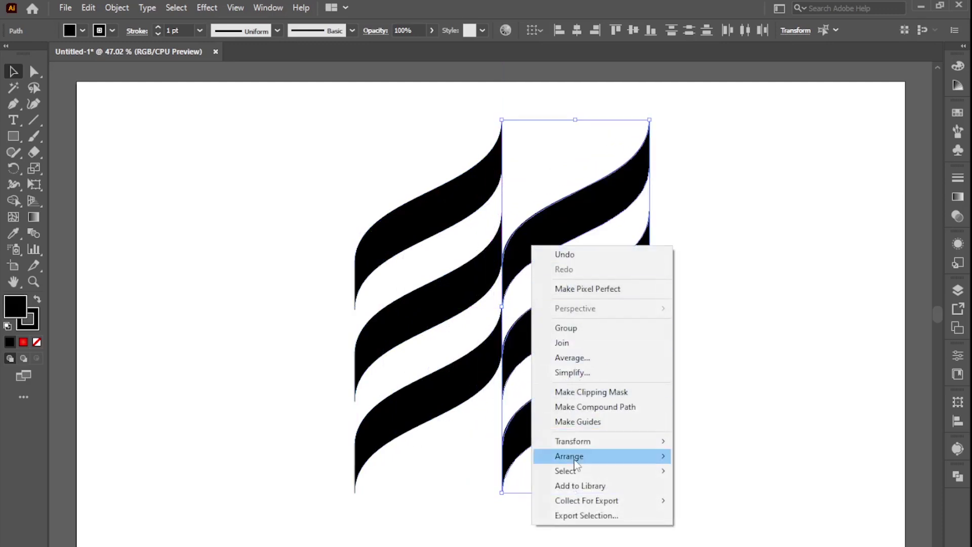
{"action": "mouse_move", "coordinate": [583, 444]}
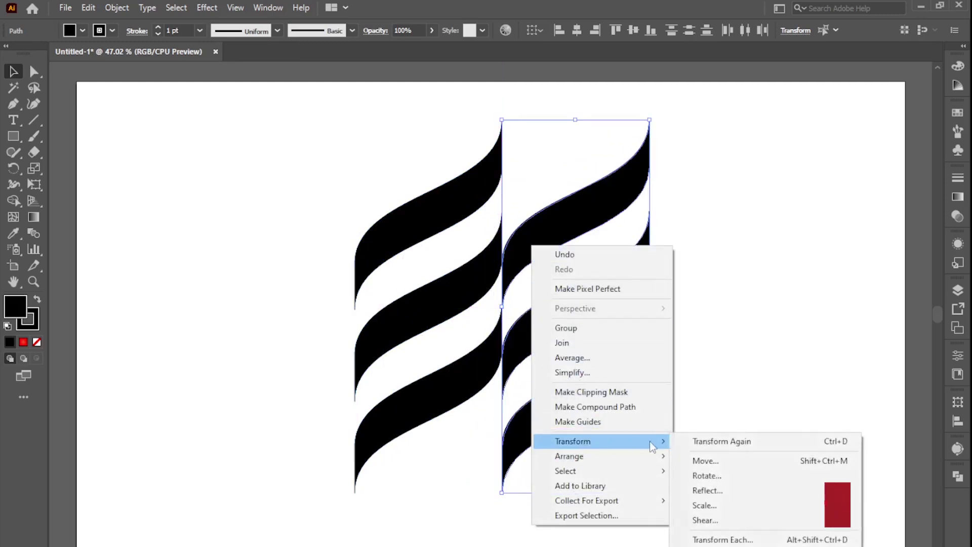
{"action": "left_click", "coordinate": [712, 493]}
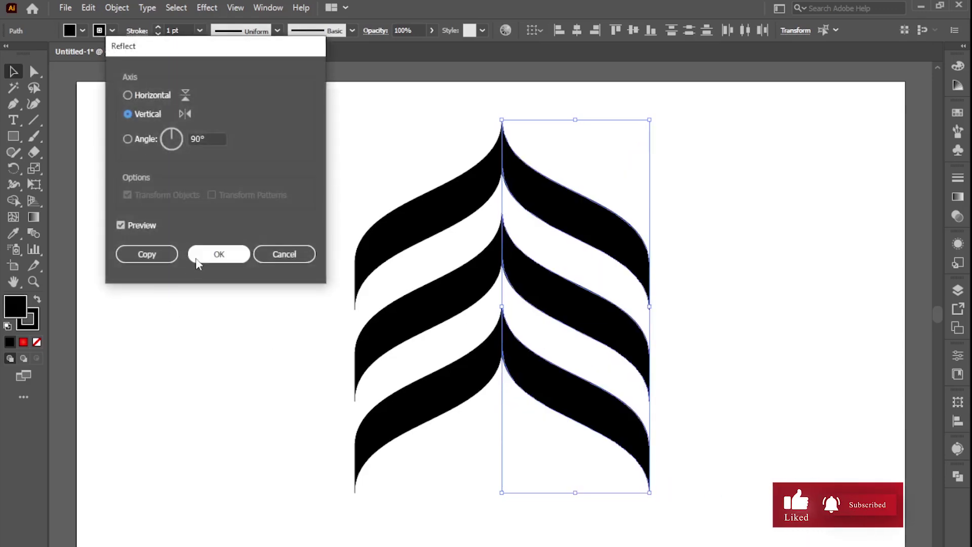
{"action": "left_click", "coordinate": [202, 255]}
{"action": "left_click", "coordinate": [212, 256]}
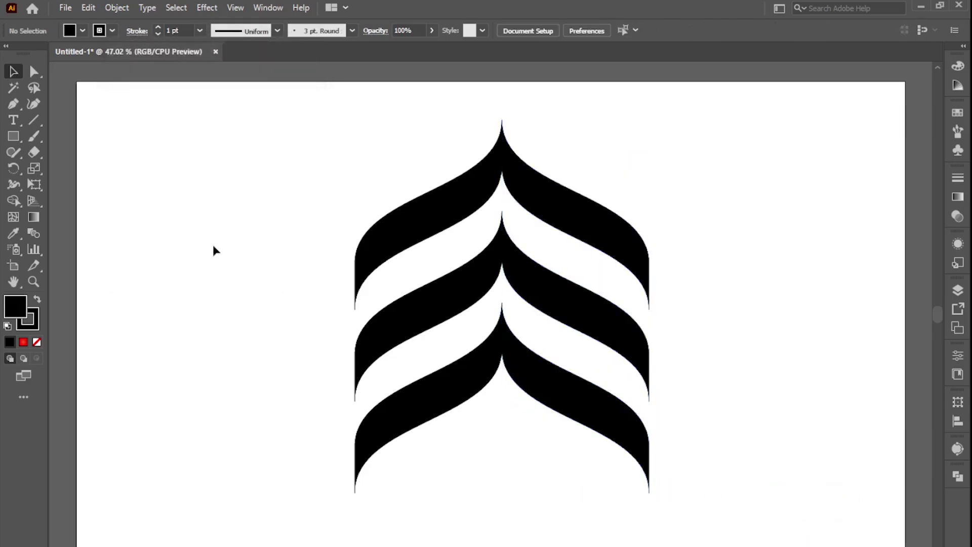
Squash all the chevron bands vertically to about two thirds of their height, keeping their upper edge fixed.
{"action": "left_click_drag", "start_coordinate": [318, 167], "coordinate": [783, 543]}
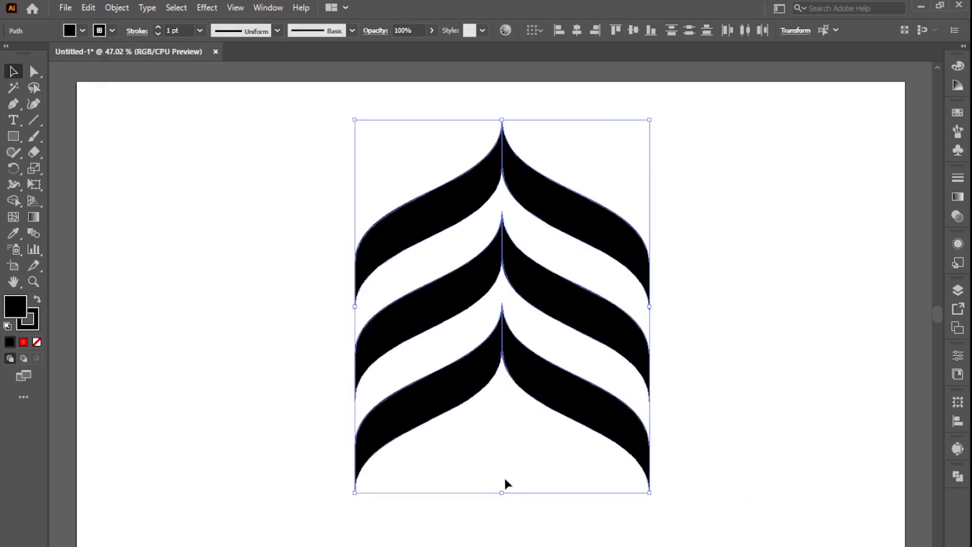
{"action": "left_click_drag", "start_coordinate": [502, 494], "coordinate": [502, 367]}
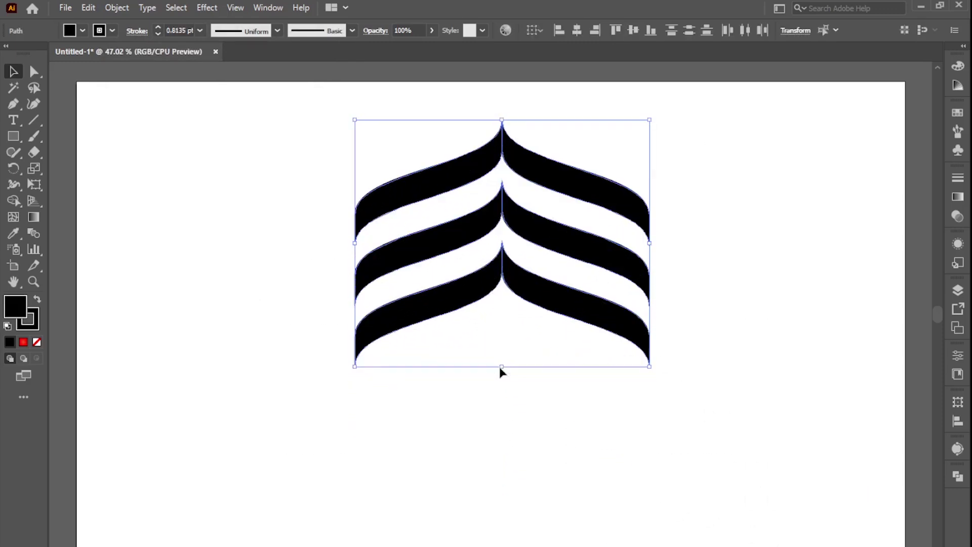
{"action": "left_click", "coordinate": [507, 410]}
Copy all the chevron bands and paste the copy in place.
{"action": "left_click_drag", "start_coordinate": [321, 136], "coordinate": [757, 427]}
{"action": "left_click", "coordinate": [88, 7]}
{"action": "left_click", "coordinate": [116, 74]}
{"action": "left_click", "coordinate": [89, 7]}
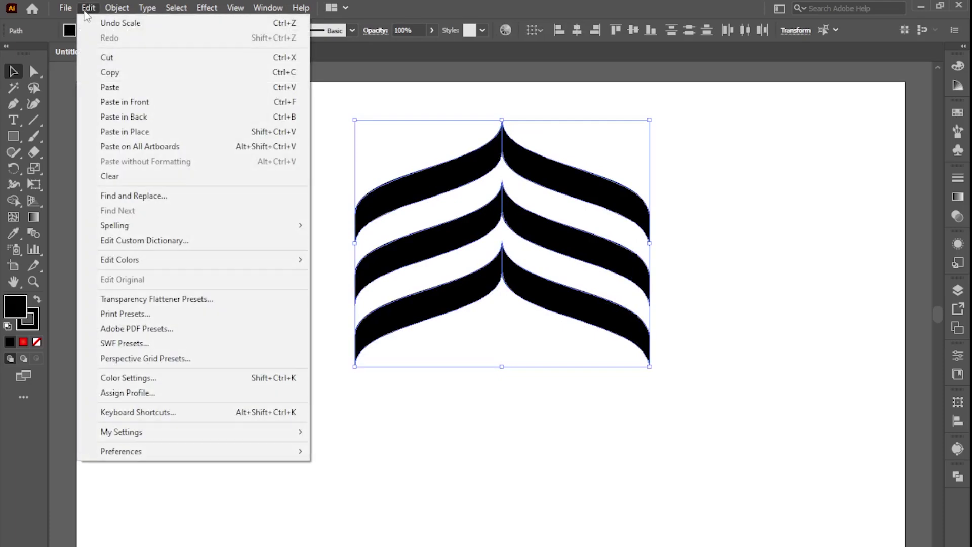
{"action": "left_click", "coordinate": [147, 133]}
Turn the pasted chevrons upside down and move them straight down so they partly overlap the original set.
{"action": "left_click_drag", "start_coordinate": [652, 115], "coordinate": [344, 357]}
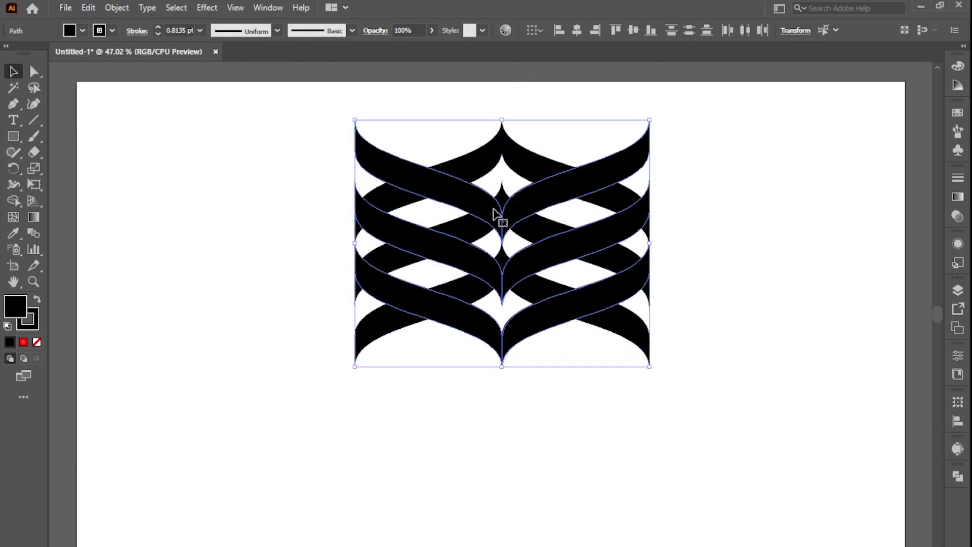
{"action": "left_click_drag", "start_coordinate": [542, 203], "coordinate": [528, 327]}
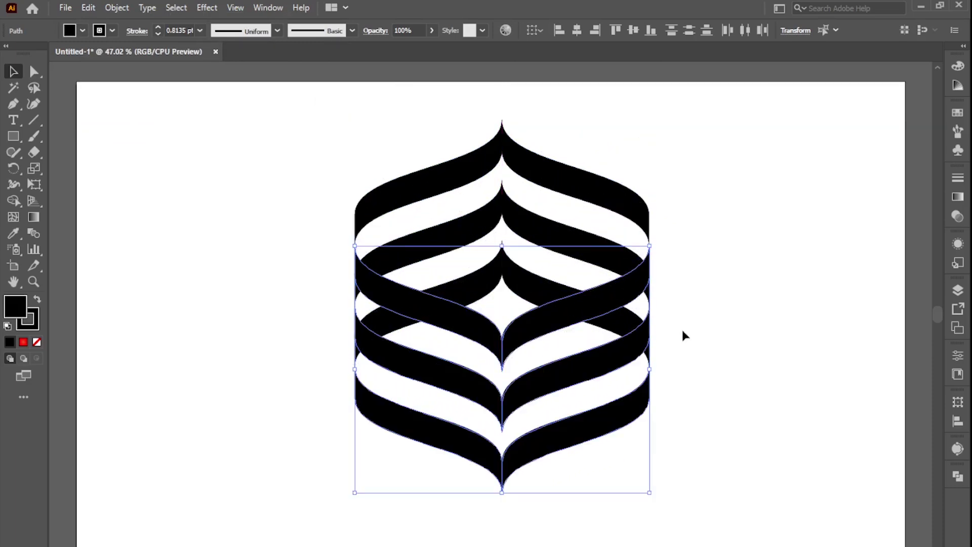
{"action": "left_click", "coordinate": [727, 304]}
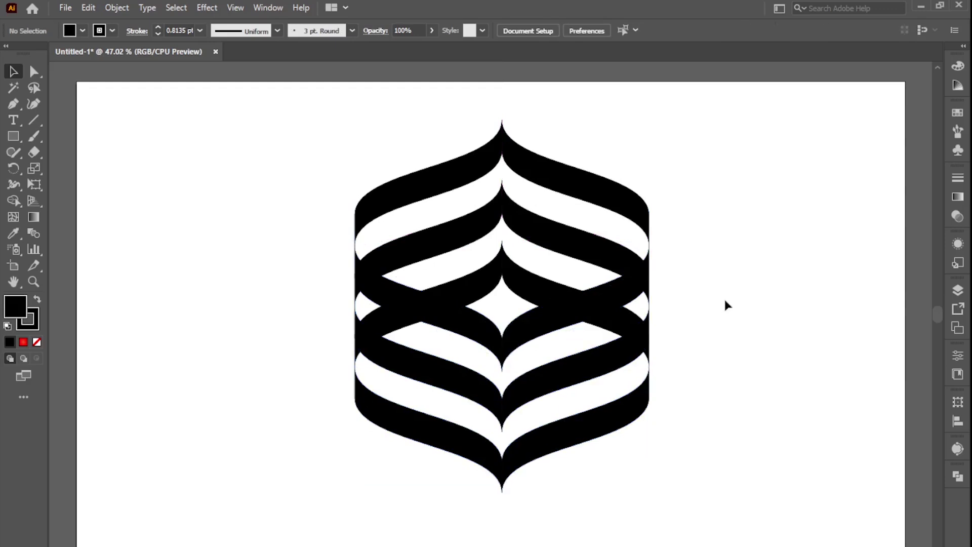
Bring the inverted set's innermost right band into an offset path of 23 pt with mitered joins.
{"action": "left_click", "coordinate": [622, 303]}
{"action": "left_click", "coordinate": [117, 8]}
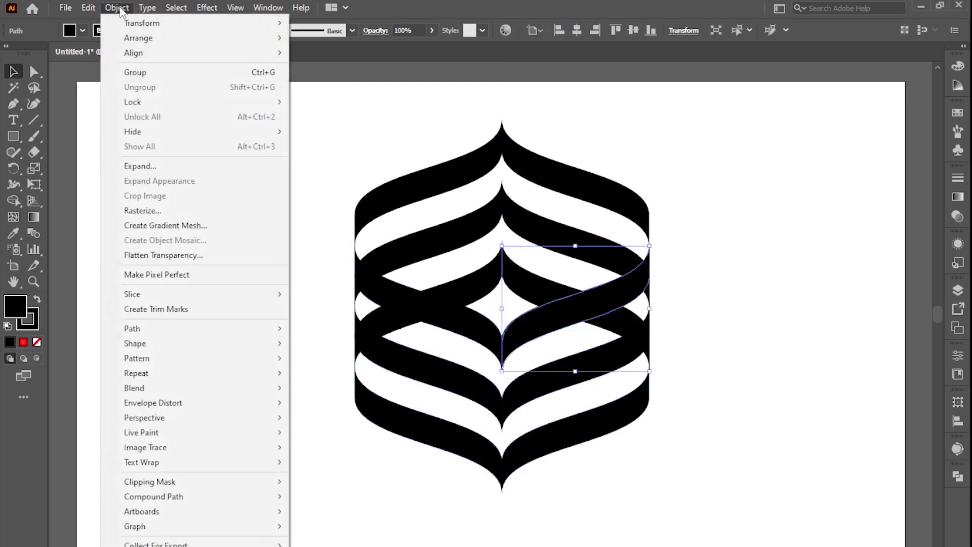
{"action": "mouse_move", "coordinate": [190, 330]}
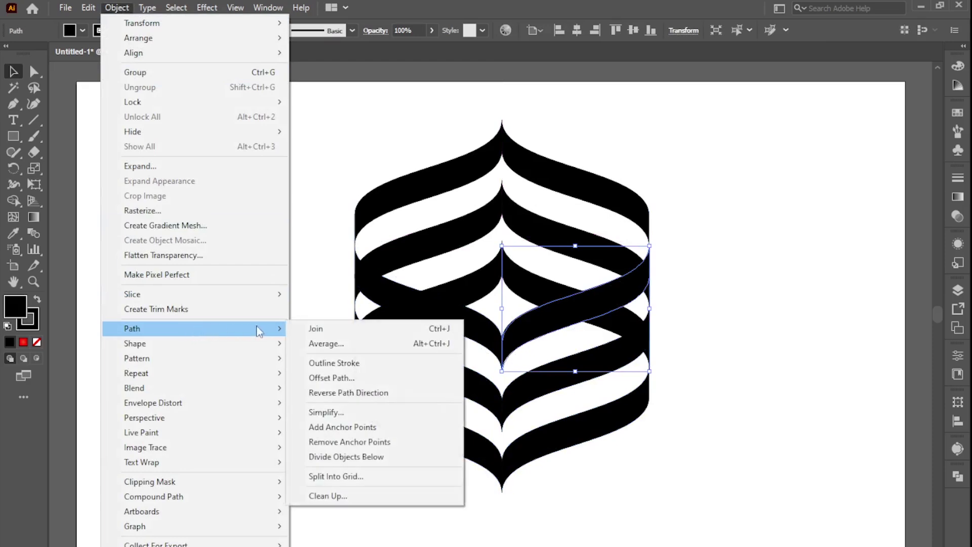
{"action": "left_click", "coordinate": [333, 379]}
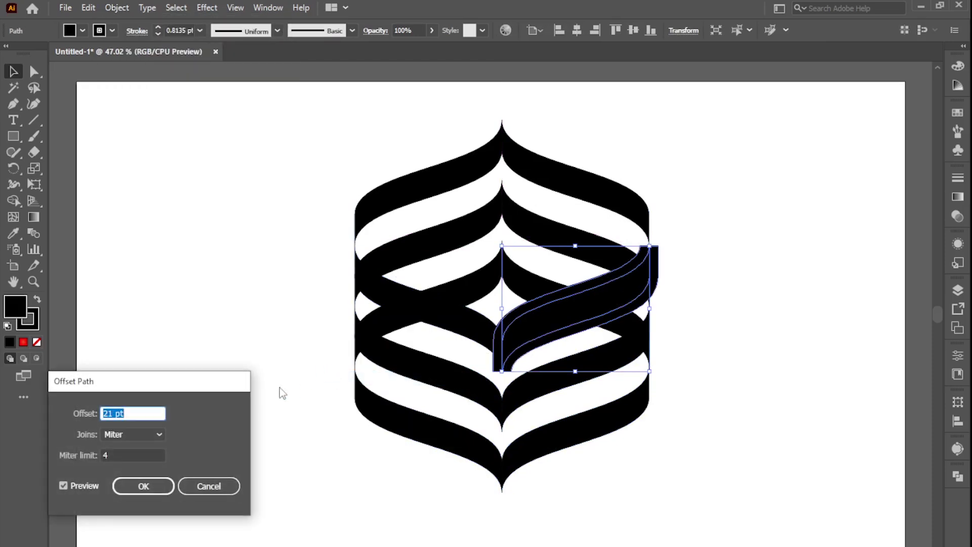
{"action": "key", "text": "Up"}
{"action": "key", "text": "Up"}
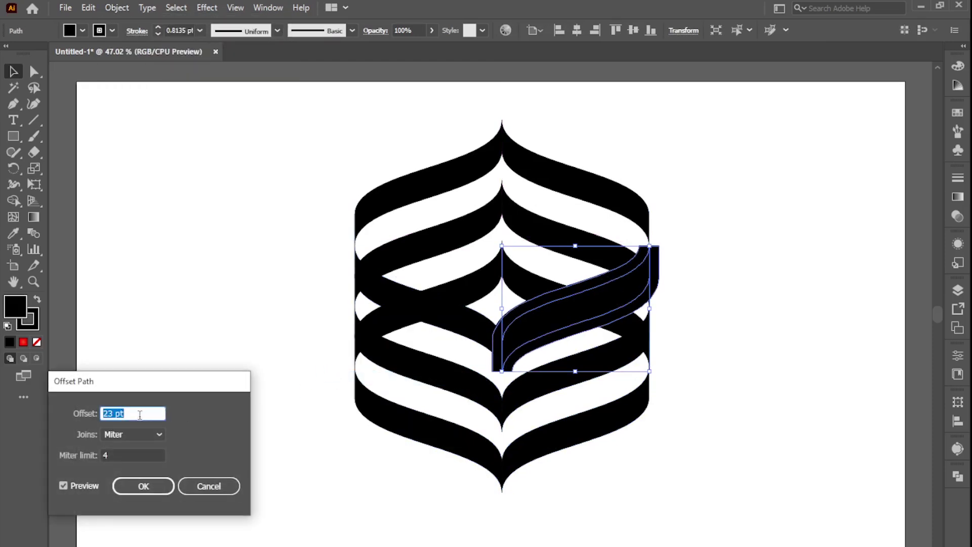
{"action": "left_click", "coordinate": [143, 486]}
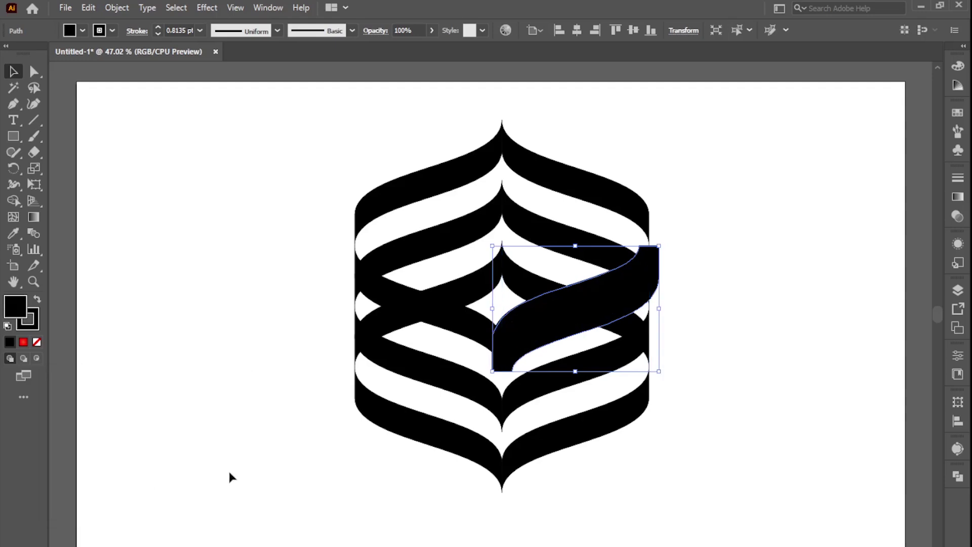
{"action": "left_click", "coordinate": [639, 466]}
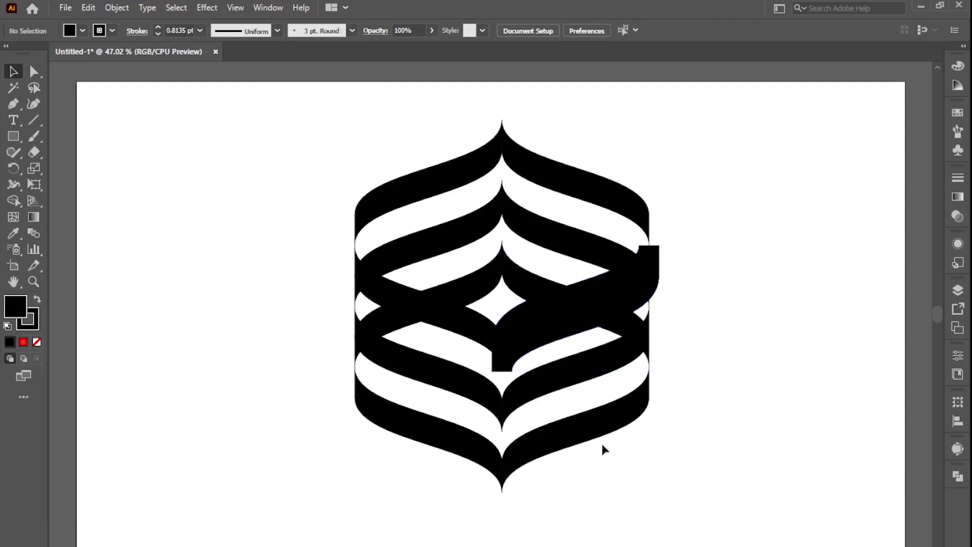
Cut away the offset area from the two upright right bands it crosses with the Shape Builder, leaving gaps around the overlapping band.
{"action": "left_click", "coordinate": [521, 310]}
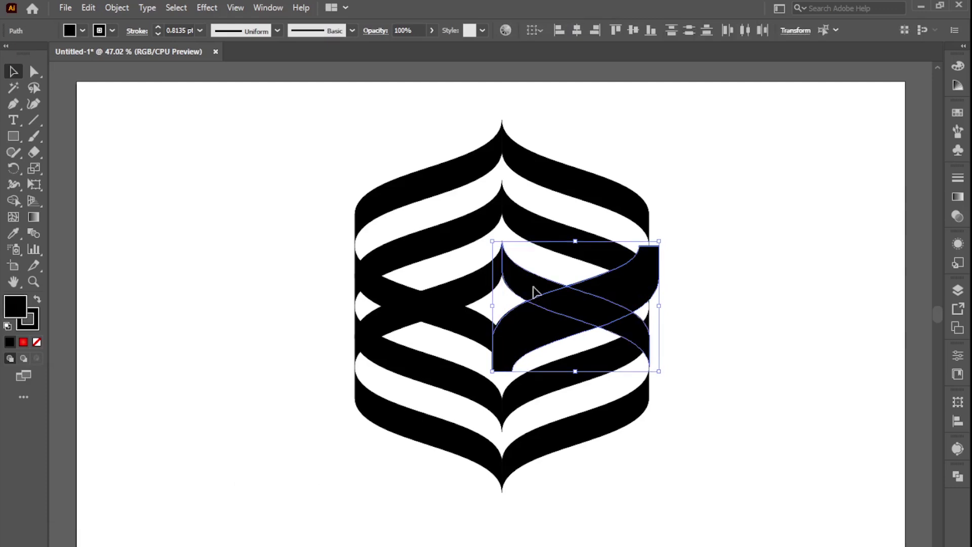
{"action": "left_click", "coordinate": [580, 257], "text": "shift"}
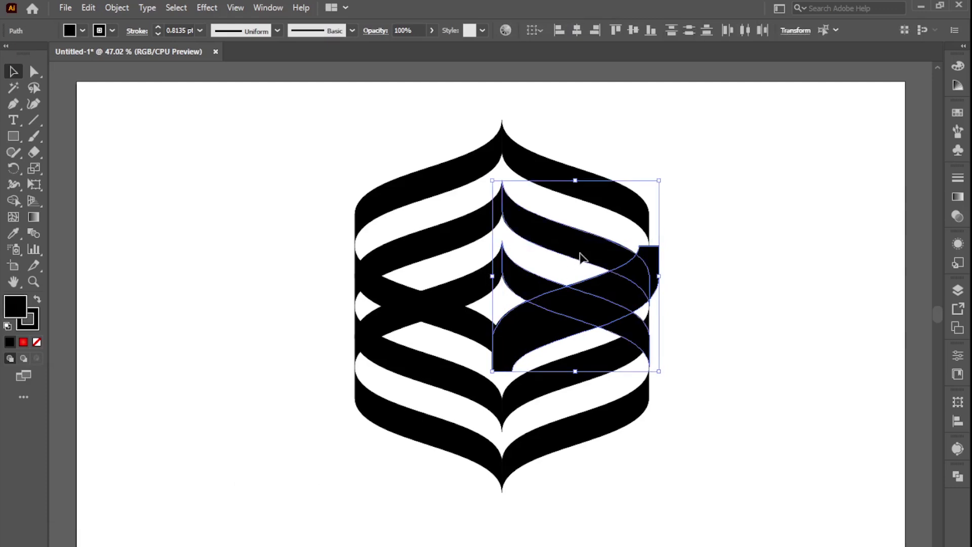
{"action": "left_click", "coordinate": [13, 200]}
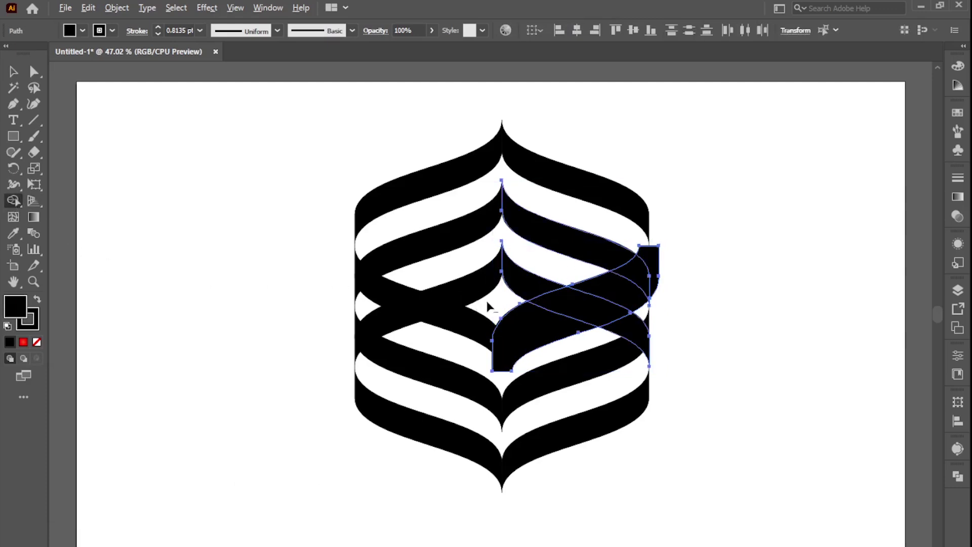
{"action": "mouse_move", "coordinate": [503, 314]}
{"action": "left_mouse_down"}
{"action": "mouse_move", "coordinate": [630, 324]}
{"action": "mouse_move", "coordinate": [652, 297]}
{"action": "mouse_move", "coordinate": [635, 286]}
{"action": "left_mouse_up"}
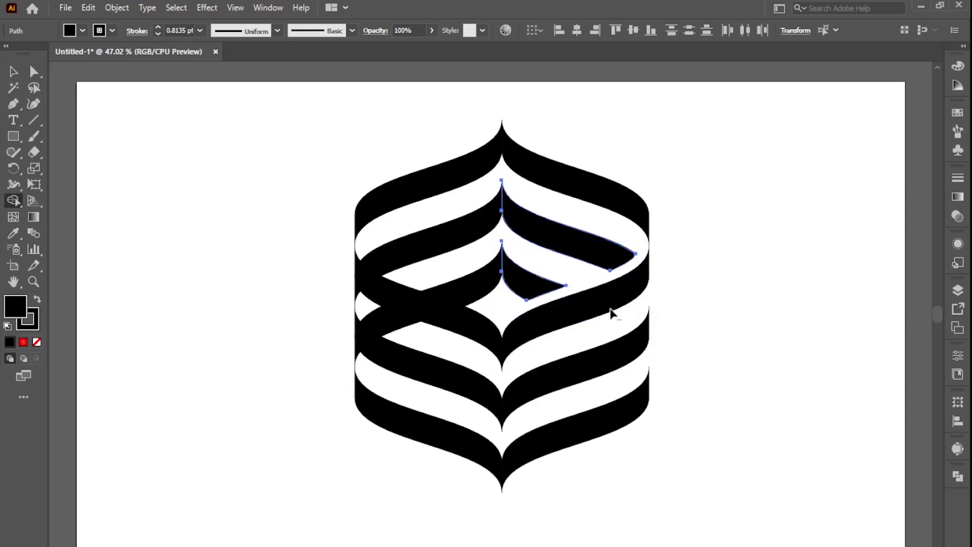
{"action": "left_click", "coordinate": [13, 71]}
{"action": "left_click", "coordinate": [144, 173]}
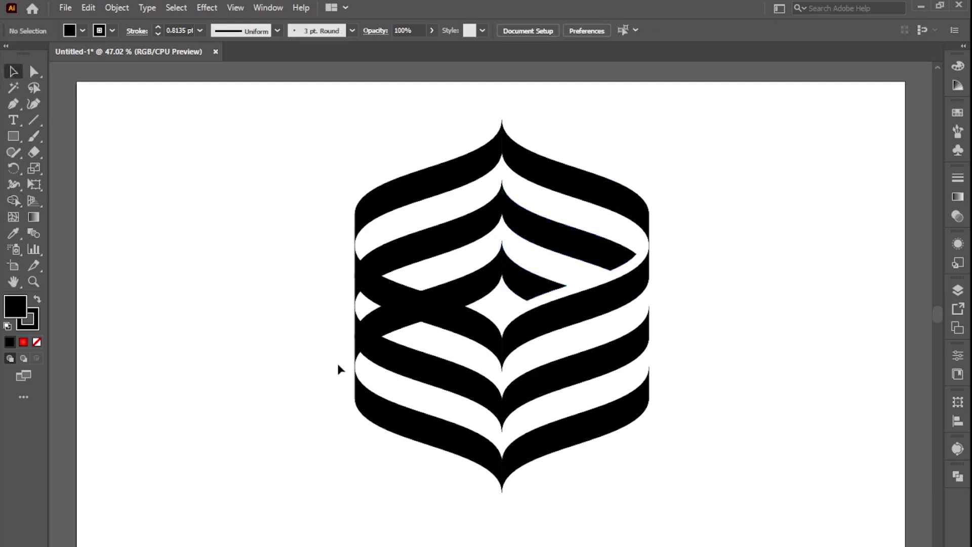
Offset the path of the upright set's lowest left band by 23 pt.
{"action": "left_click", "coordinate": [402, 328]}
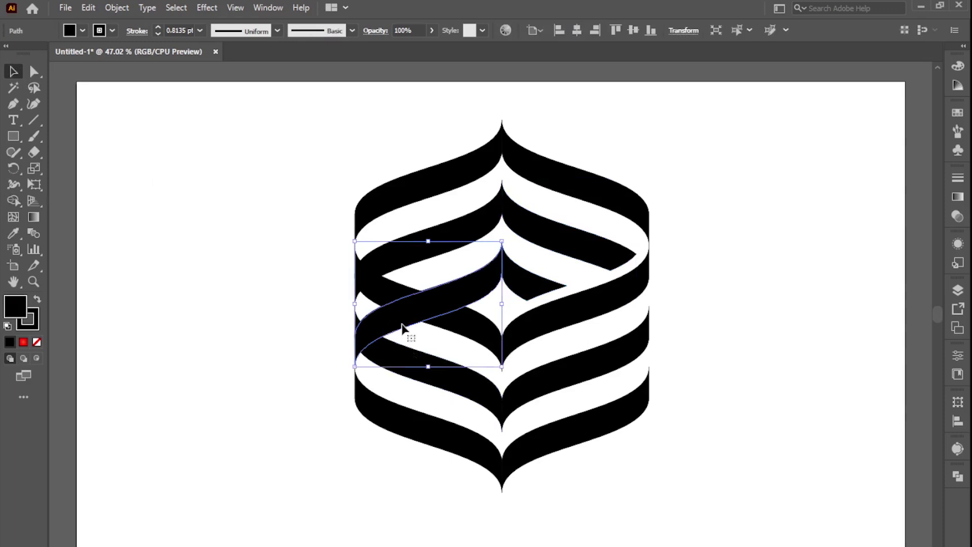
{"action": "left_click", "coordinate": [117, 7]}
{"action": "mouse_move", "coordinate": [212, 330]}
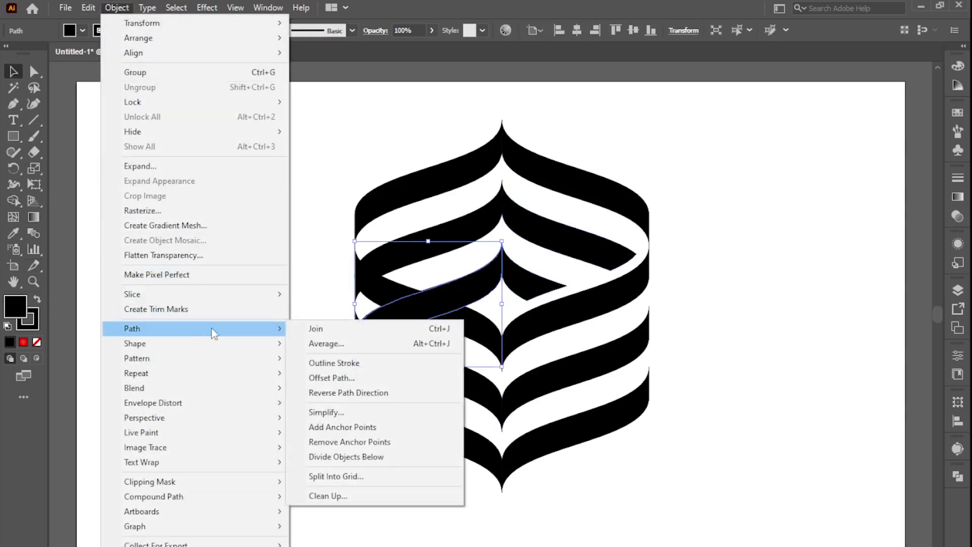
{"action": "left_click", "coordinate": [331, 377]}
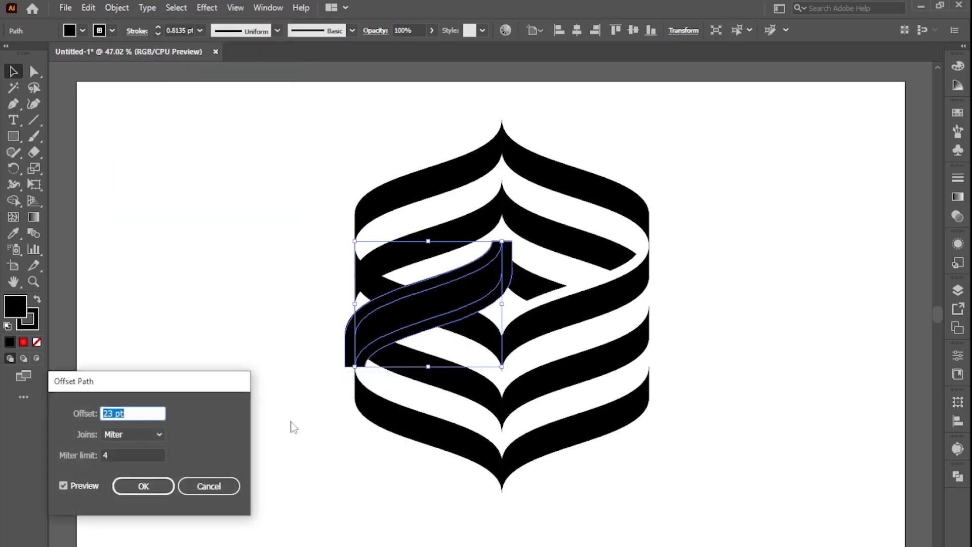
{"action": "left_click", "coordinate": [144, 486]}
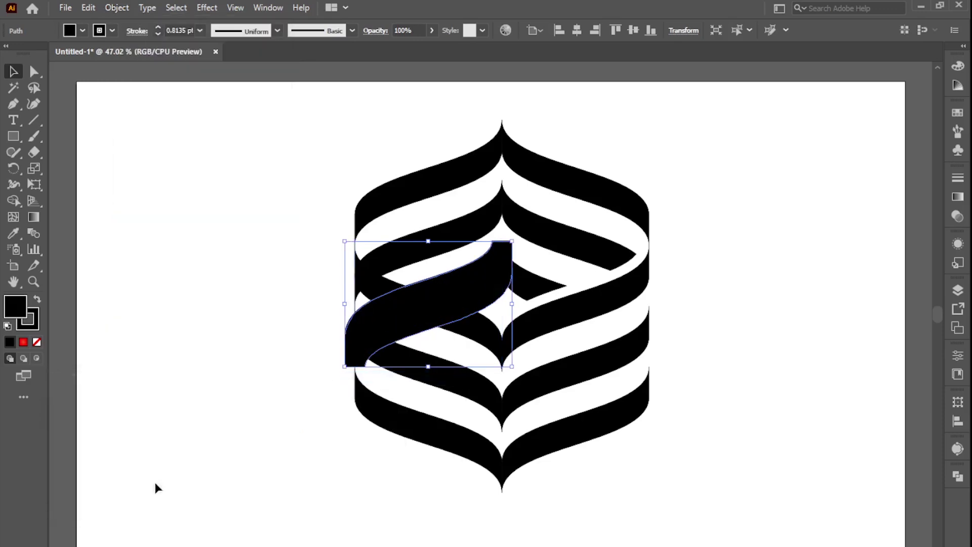
{"action": "left_click", "coordinate": [199, 489]}
Cut the offset area out of the two inverted left bands with the Shape Builder and remove the leftover offset pieces.
{"action": "left_click", "coordinate": [420, 334]}
{"action": "left_click", "coordinate": [445, 360], "text": "shift"}
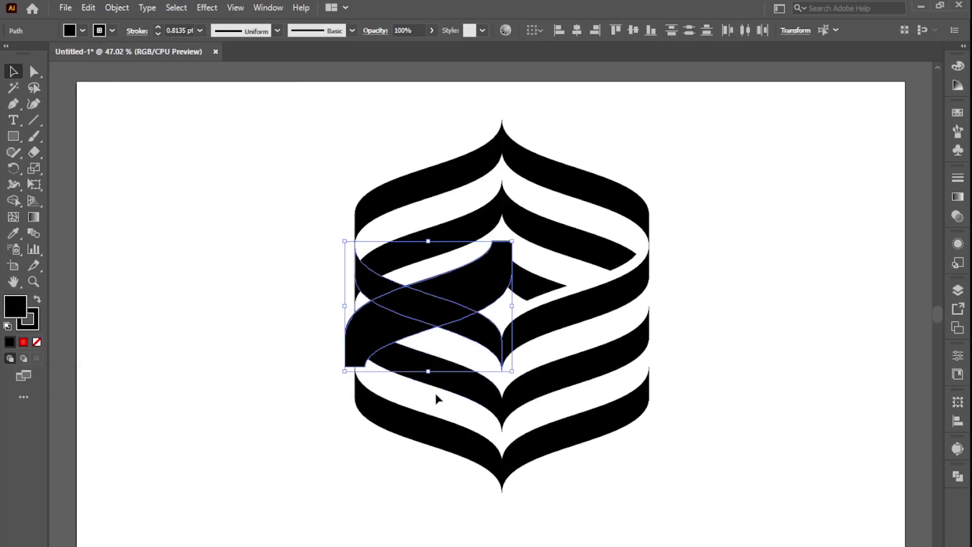
{"action": "left_click", "coordinate": [440, 387], "text": "shift"}
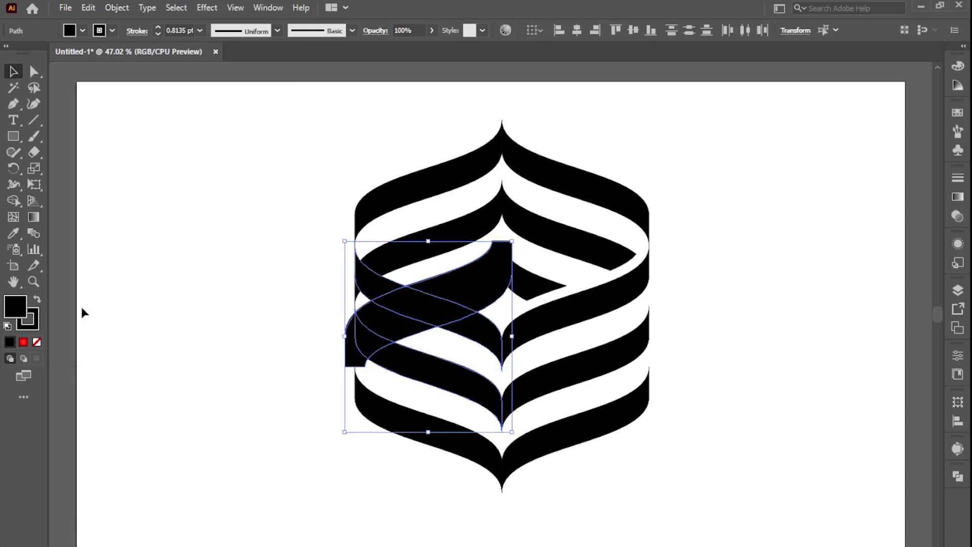
{"action": "left_click", "coordinate": [15, 201]}
{"action": "mouse_move", "coordinate": [326, 289]}
{"action": "left_mouse_down"}
{"action": "mouse_move", "coordinate": [382, 287]}
{"action": "mouse_move", "coordinate": [382, 327]}
{"action": "mouse_move", "coordinate": [349, 350]}
{"action": "left_mouse_up"}
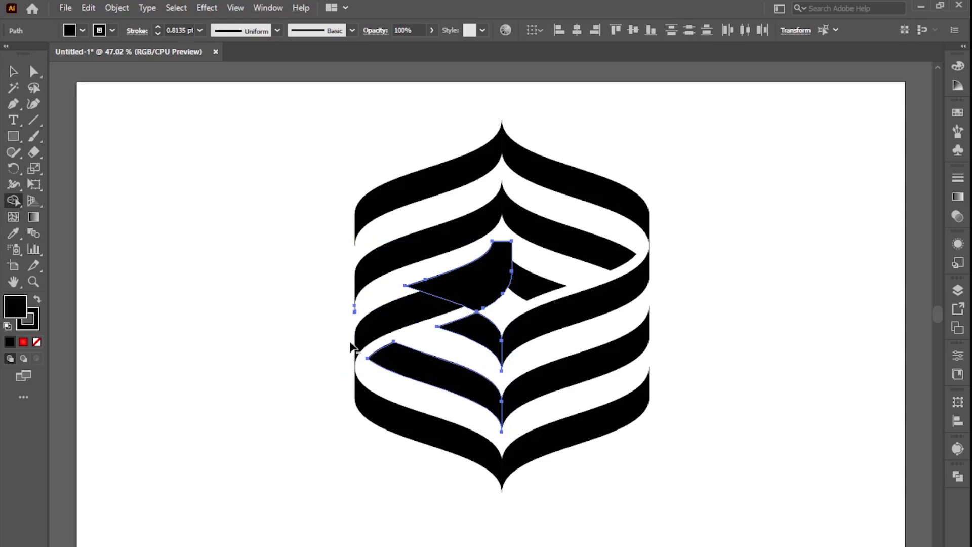
{"action": "left_click_drag", "start_coordinate": [412, 317], "coordinate": [501, 271]}
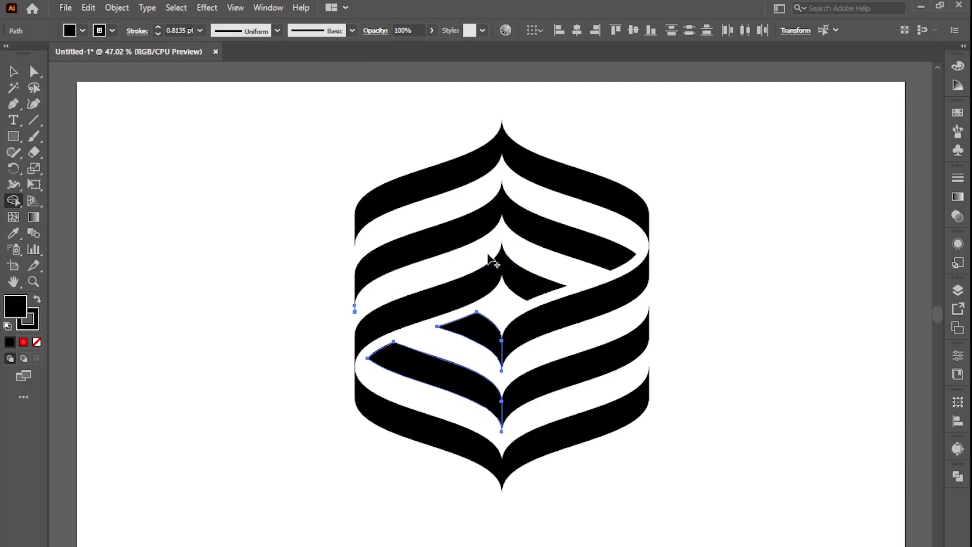
{"action": "left_click", "coordinate": [12, 71]}
{"action": "left_click", "coordinate": [245, 266]}
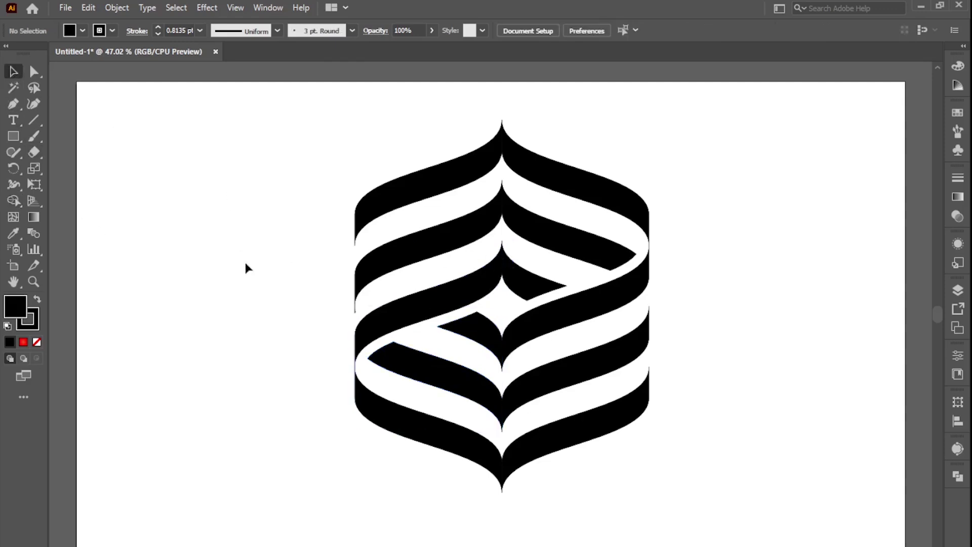
Scale the whole logo down proportionally about its center to roughly three quarters of its size.
{"action": "left_click_drag", "start_coordinate": [300, 149], "coordinate": [736, 514]}
{"action": "mouse_move", "coordinate": [650, 494]}
{"action": "left_mouse_down"}
{"action": "mouse_move", "coordinate": [610, 462]}
{"action": "mouse_move", "coordinate": [610, 443]}
{"action": "left_mouse_up"}
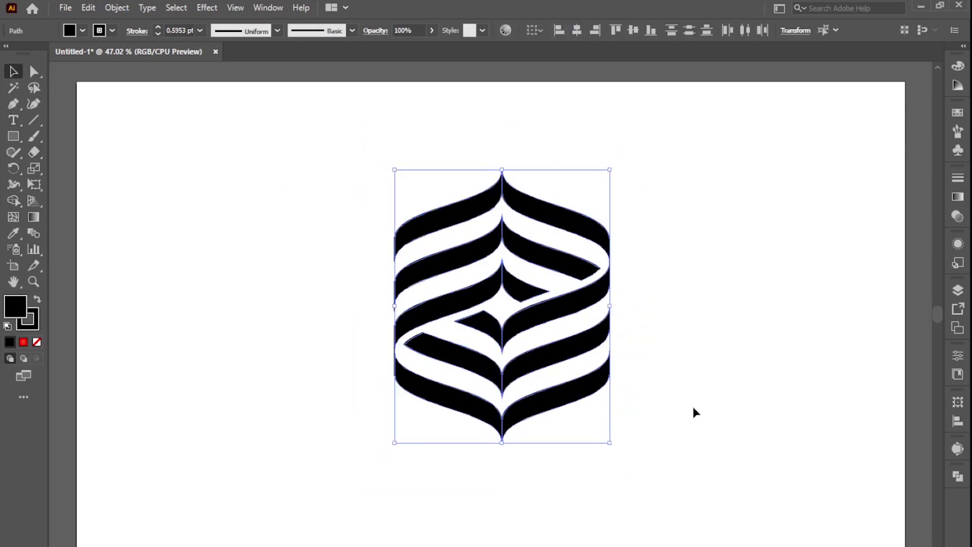
{"action": "left_click", "coordinate": [695, 402]}
Unite the left and right bands of the upright chevrons, including their cut pieces, with Pathfinder.
{"action": "left_click", "coordinate": [573, 225]}
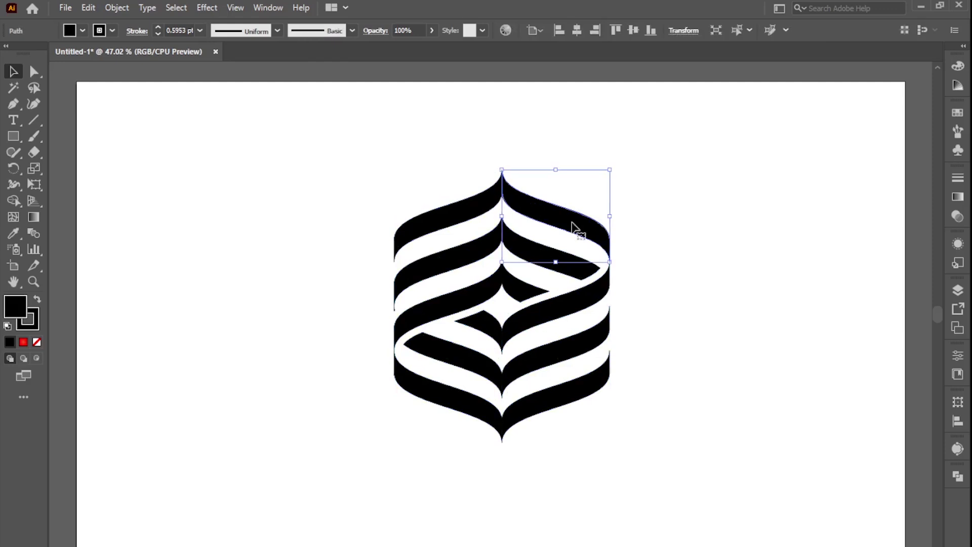
{"action": "left_click_drag", "start_coordinate": [399, 150], "coordinate": [538, 279]}
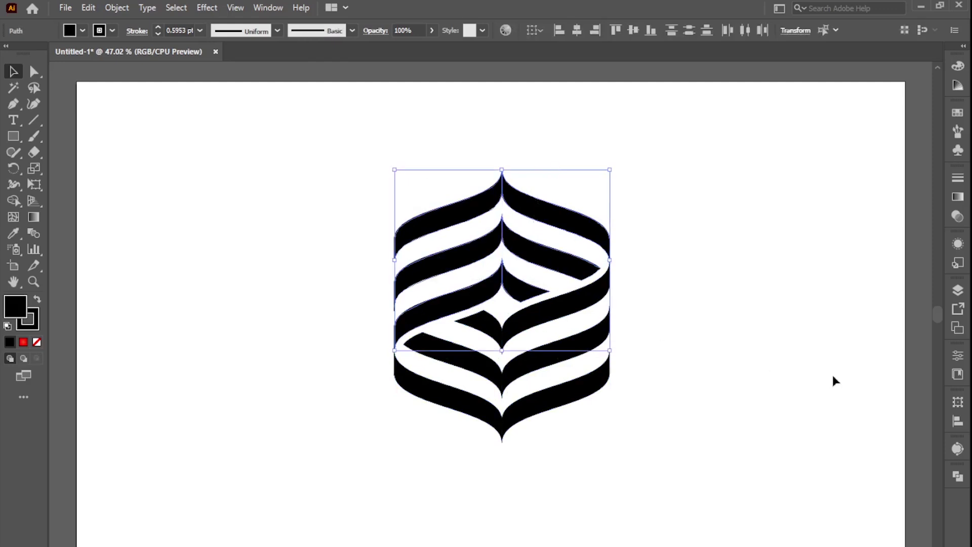
{"action": "left_click", "coordinate": [956, 477]}
{"action": "left_click", "coordinate": [800, 506]}
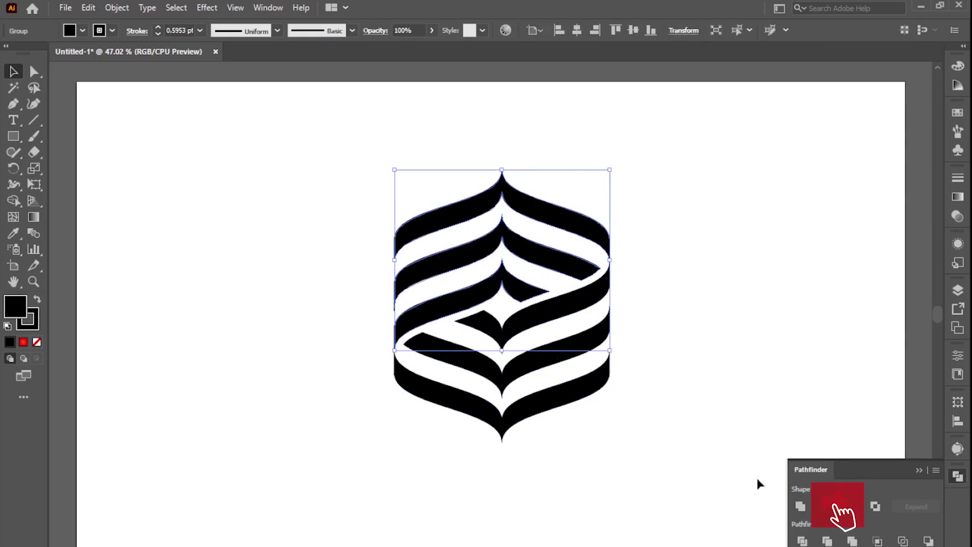
Unite the left and right bands of the inverted chevrons with Pathfinder.
{"action": "left_click_drag", "start_coordinate": [583, 453], "coordinate": [450, 343]}
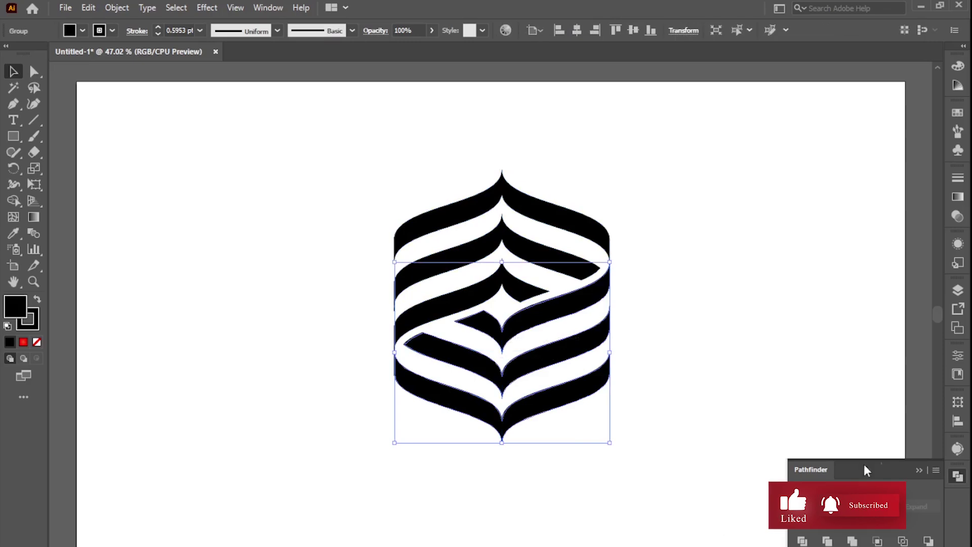
{"action": "left_click", "coordinate": [916, 470]}
{"action": "left_click", "coordinate": [350, 280]}
Fill the whole logo with a linear gradient running from dark red (R 110, G 0, B 0) to bright red.
{"action": "left_click_drag", "start_coordinate": [355, 135], "coordinate": [765, 501]}
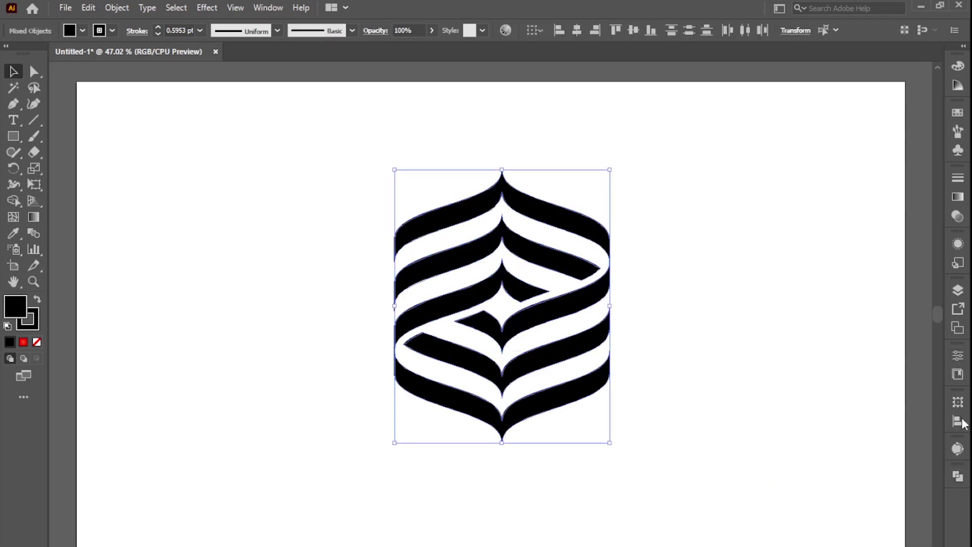
{"action": "left_click", "coordinate": [959, 197]}
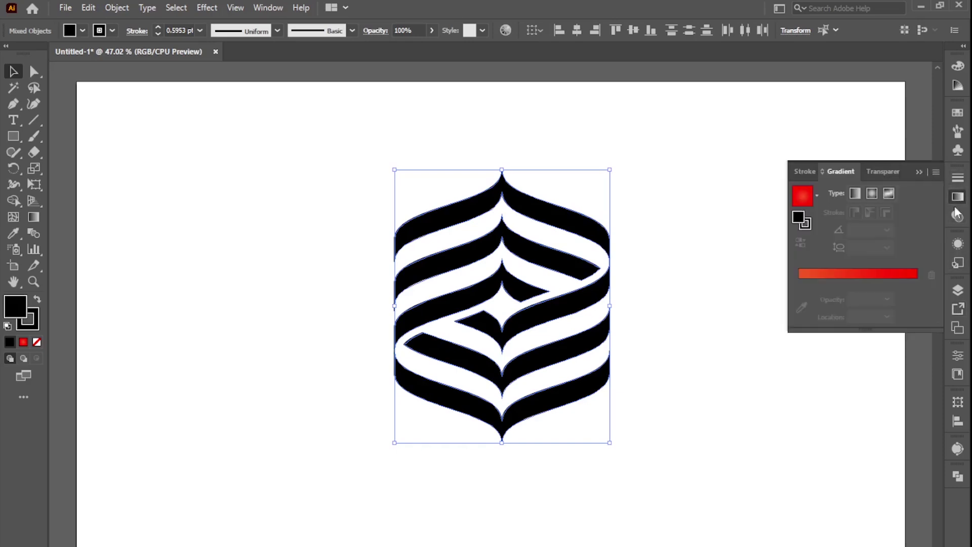
{"action": "left_click", "coordinate": [822, 274]}
{"action": "double_click", "coordinate": [799, 282]}
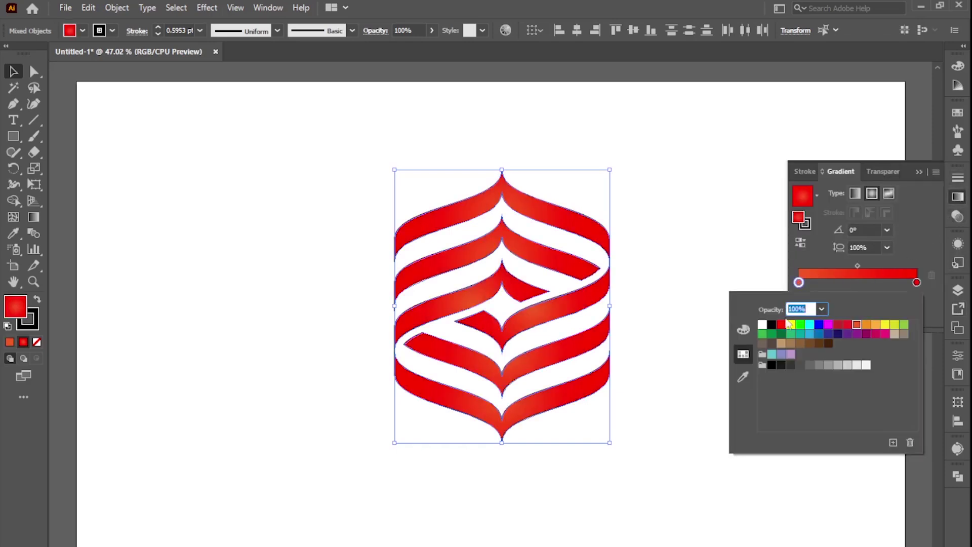
{"action": "left_click", "coordinate": [744, 330]}
{"action": "left_click_drag", "start_coordinate": [874, 337], "coordinate": [834, 334]}
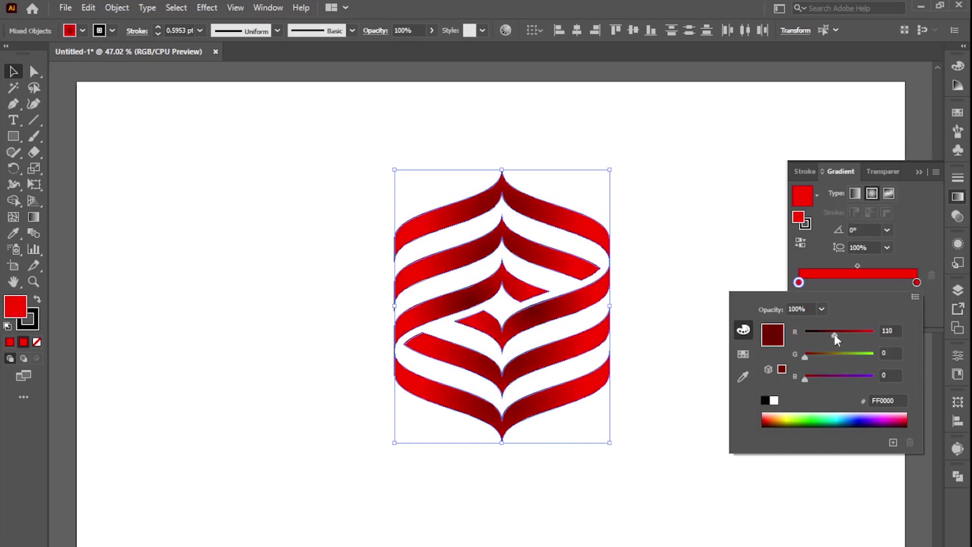
{"action": "left_click", "coordinate": [858, 196]}
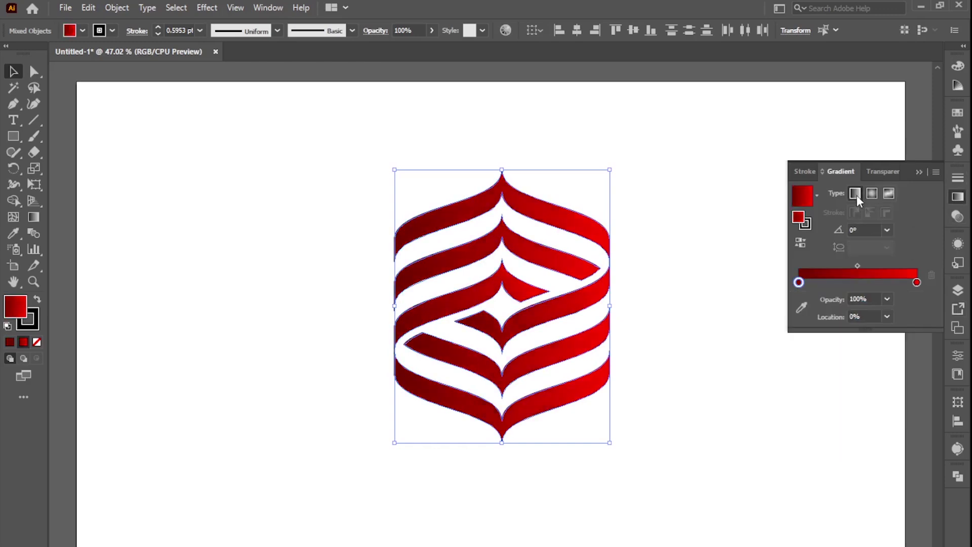
{"action": "left_click", "coordinate": [709, 306]}
Select all the bands of the logo.
{"action": "left_click_drag", "start_coordinate": [673, 123], "coordinate": [421, 451]}
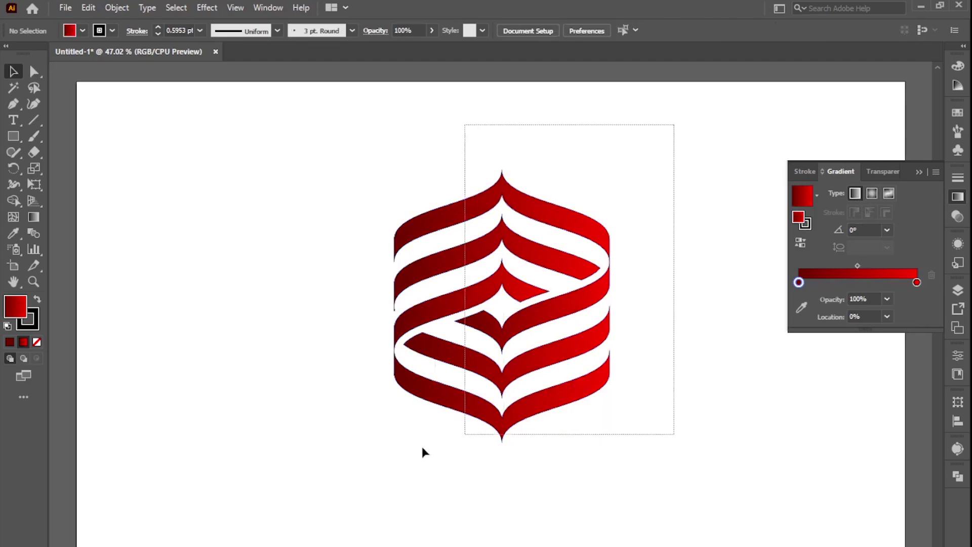